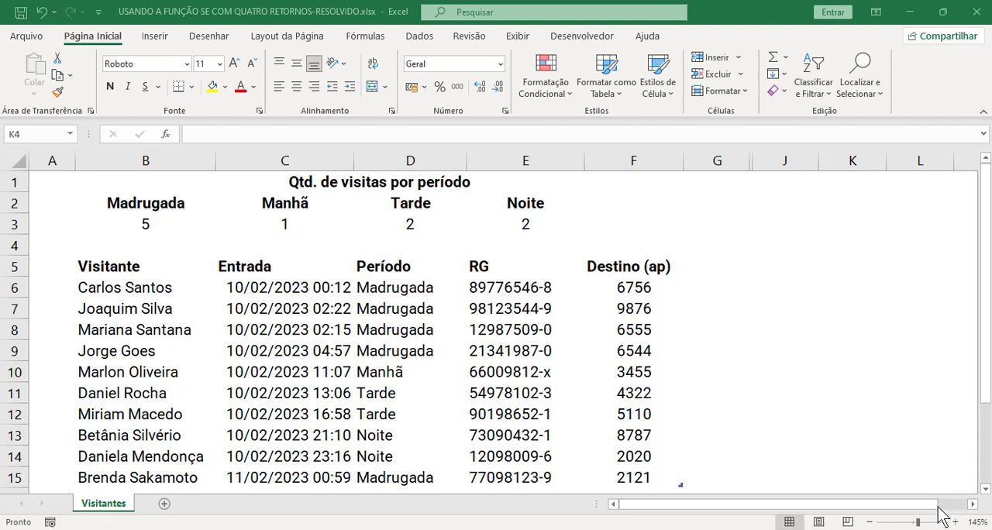
Step: Examine the entry dates and times in column C and the period formulas in column D of the visitor table
{"action": "left_click", "coordinate": [421, 303]}
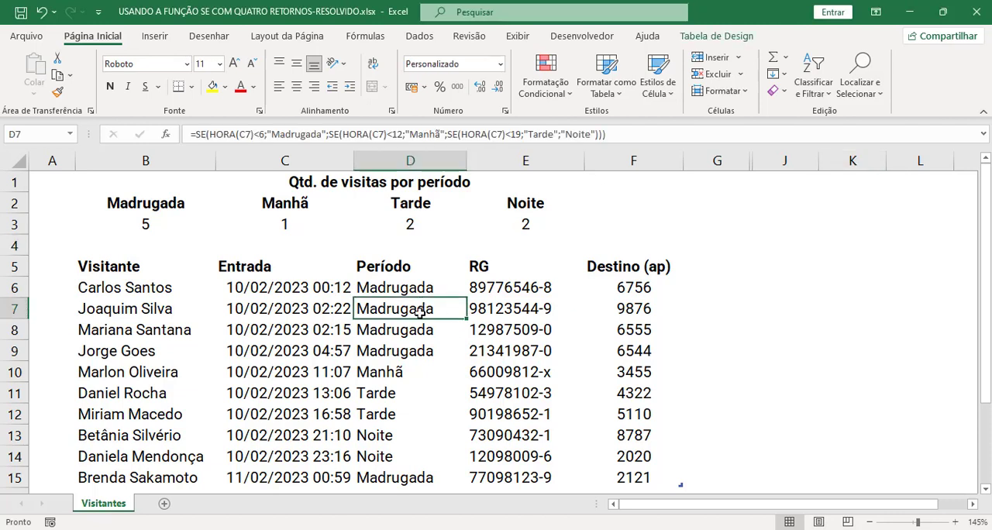
{"action": "left_click", "coordinate": [399, 329]}
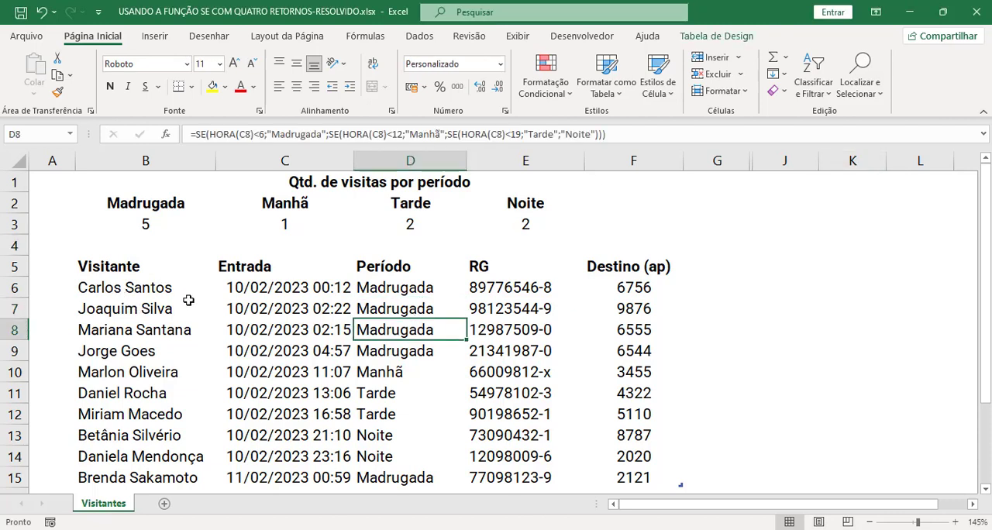
{"action": "left_click", "coordinate": [293, 294]}
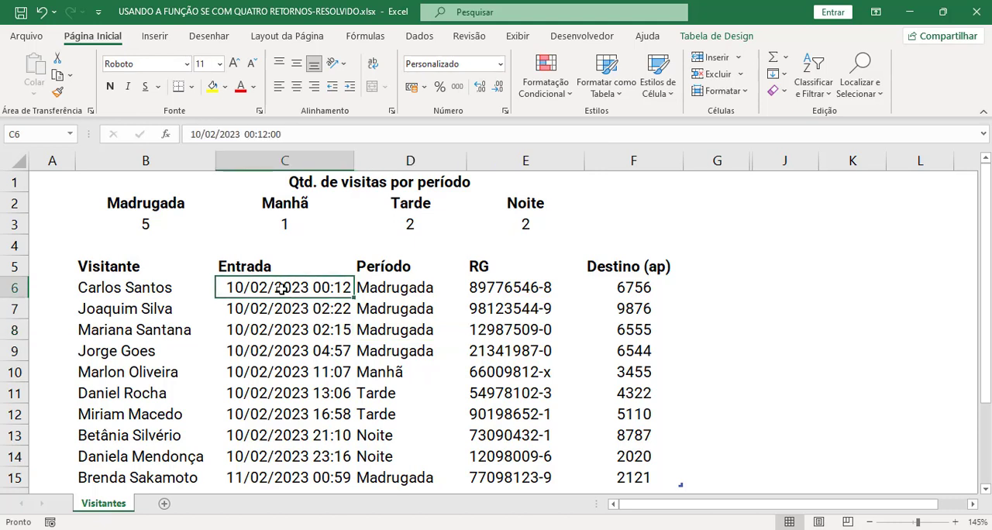
{"action": "left_click_drag", "start_coordinate": [282, 288], "coordinate": [284, 393]}
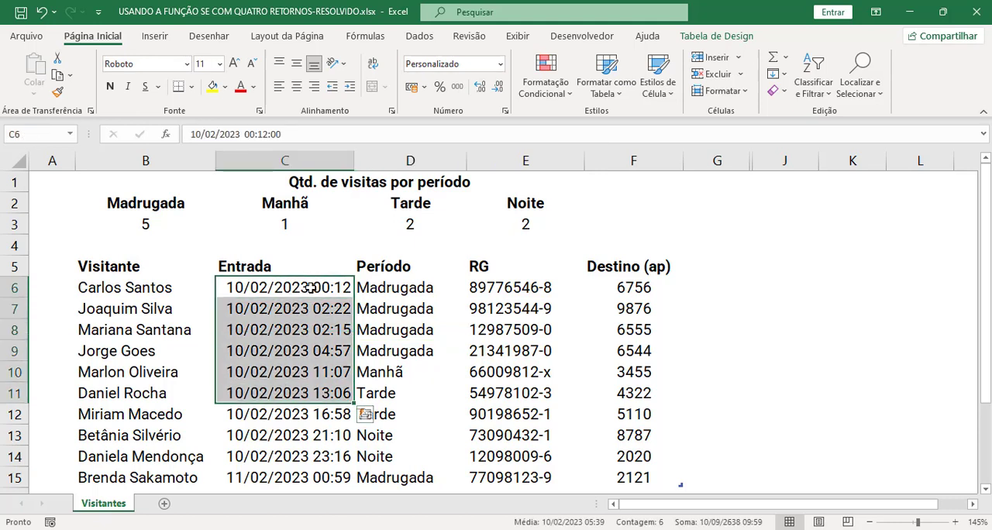
{"action": "left_click", "coordinate": [302, 291]}
{"action": "double_click", "coordinate": [300, 292]}
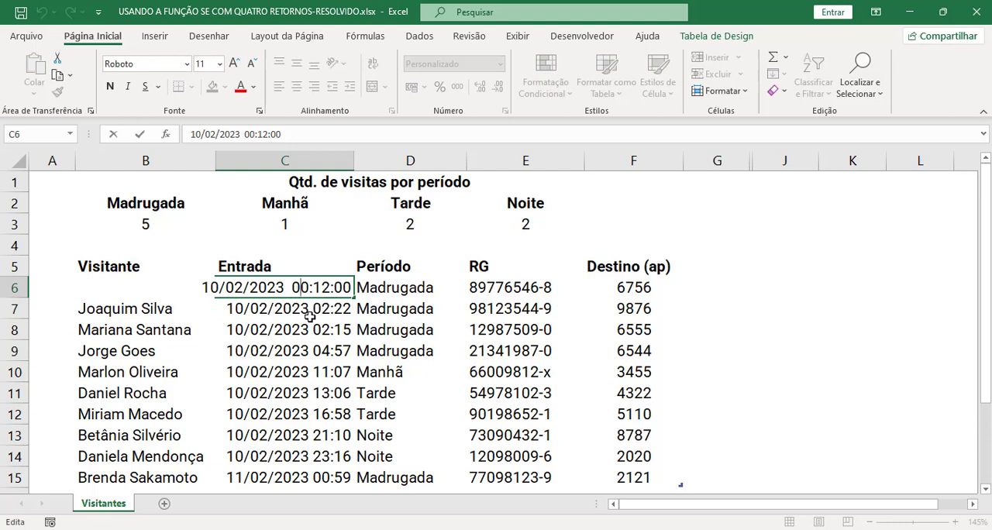
{"action": "key", "text": "Escape"}
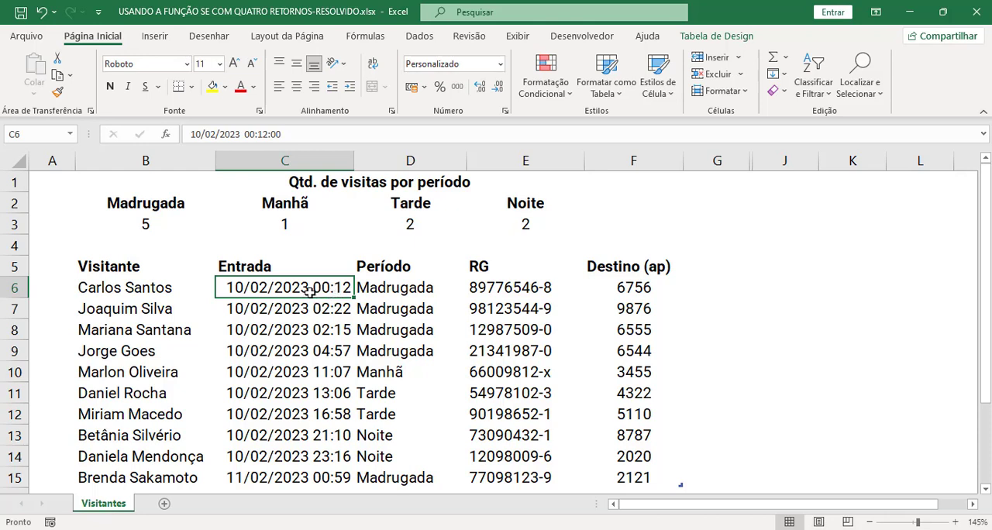
{"action": "left_click_drag", "start_coordinate": [269, 288], "coordinate": [271, 357]}
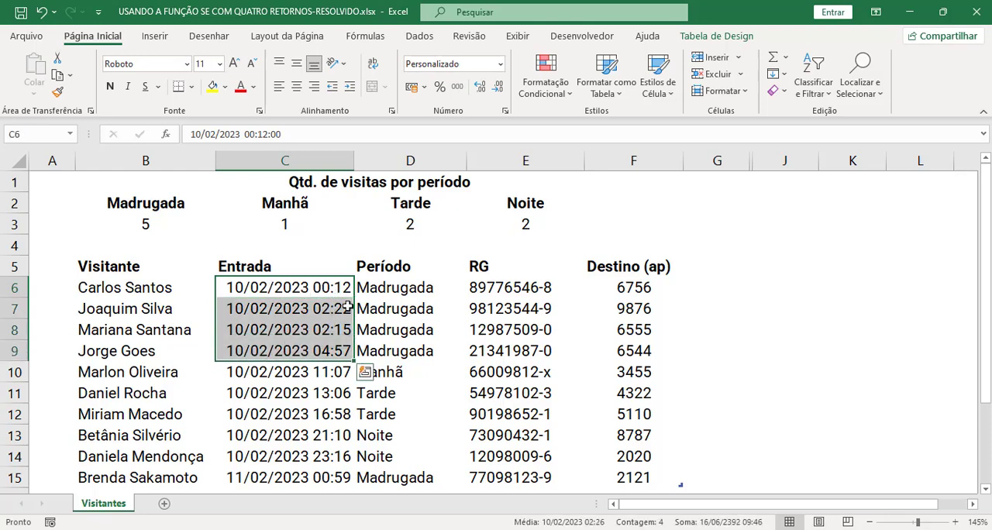
{"action": "left_click", "coordinate": [407, 291]}
{"action": "left_click", "coordinate": [409, 305]}
{"action": "left_click_drag", "start_coordinate": [408, 288], "coordinate": [406, 369]}
{"action": "left_click", "coordinate": [407, 386]}
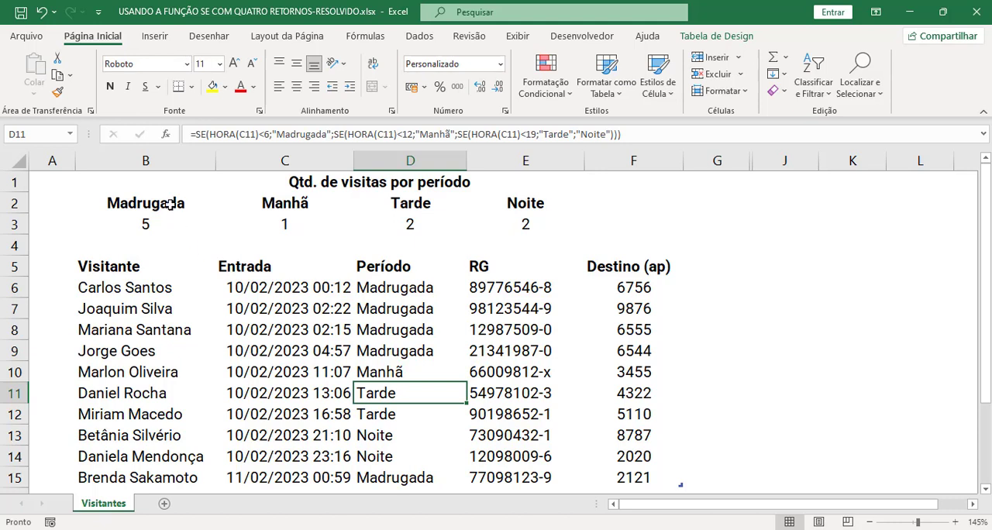
Step: Examine the visit counts per period in rows 2 and 3 and the first visitor's entry time in C6
{"action": "left_click_drag", "start_coordinate": [169, 203], "coordinate": [609, 233]}
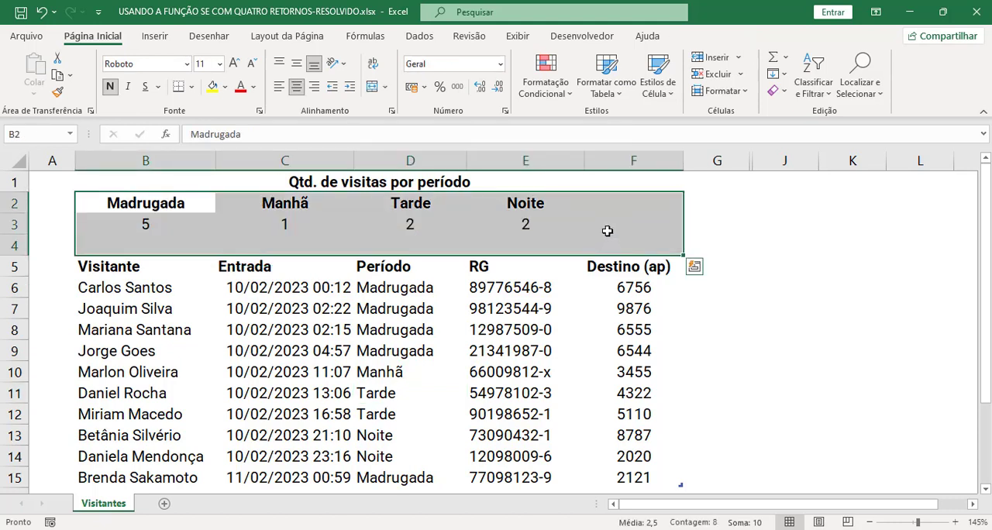
{"action": "left_click", "coordinate": [607, 231]}
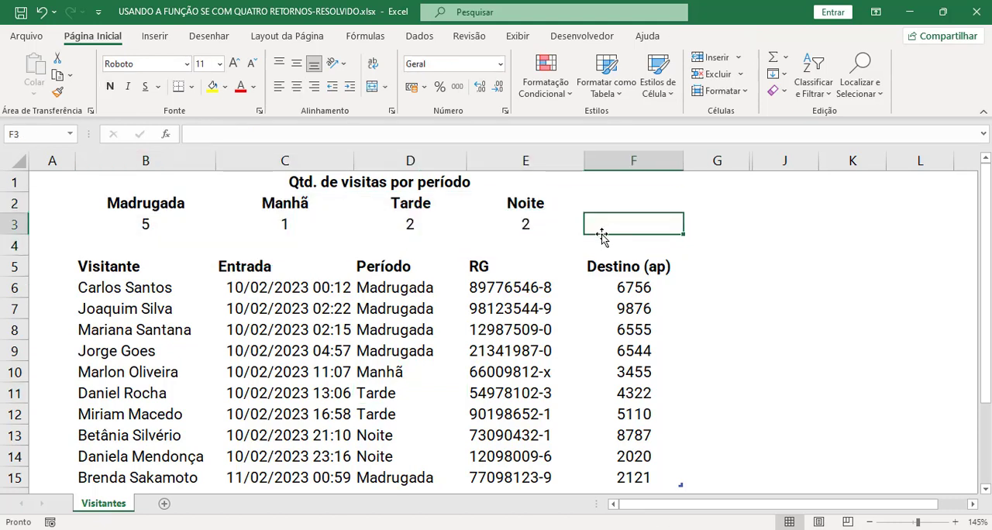
{"action": "left_click", "coordinate": [489, 306]}
{"action": "left_click", "coordinate": [306, 306]}
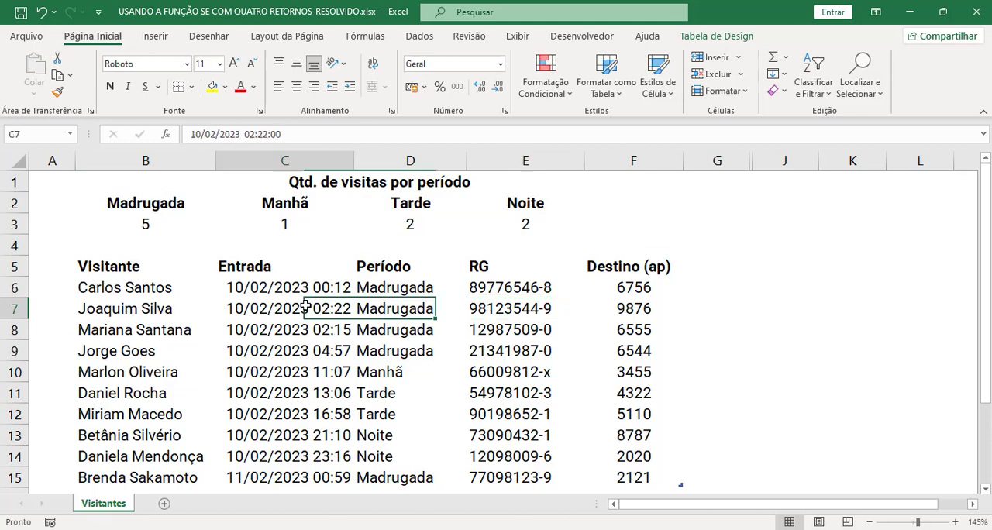
{"action": "double_click", "coordinate": [325, 289]}
{"action": "key", "text": "Escape"}
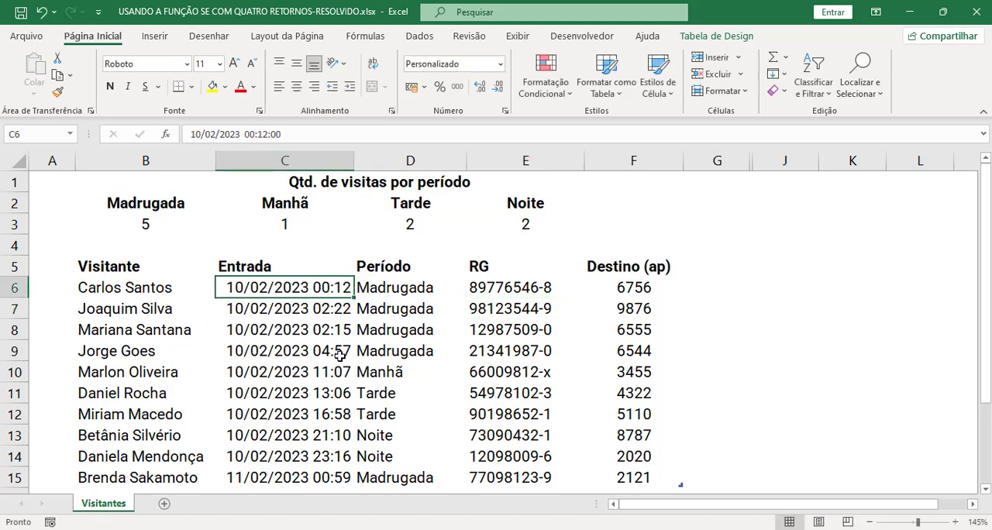
Step: Test the period formula by changing the hour in C9 to 10, check D9, and undo the change
{"action": "left_click", "coordinate": [332, 351]}
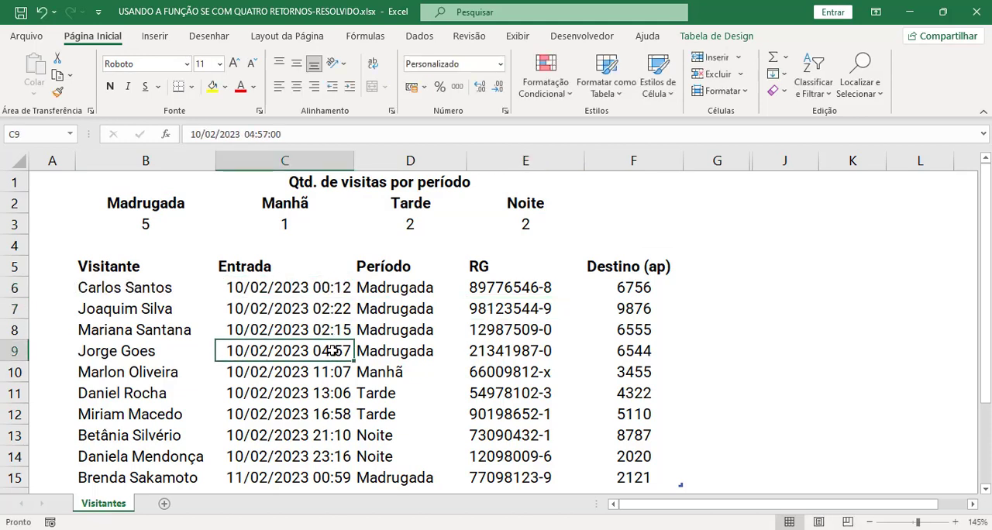
{"action": "left_click", "coordinate": [410, 353]}
{"action": "double_click", "coordinate": [334, 353]}
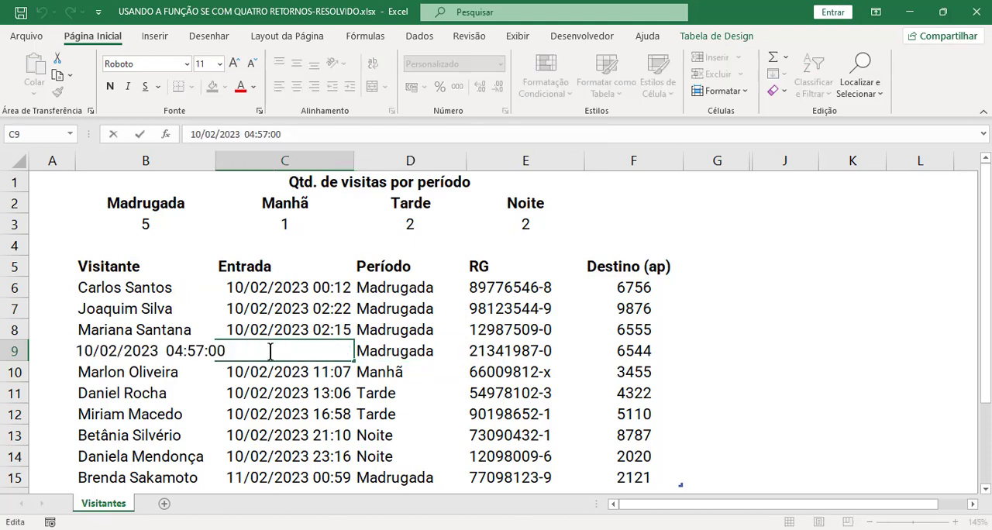
{"action": "double_click", "coordinate": [167, 353]}
{"action": "type", "text": "10"}
{"action": "key", "text": "Return"}
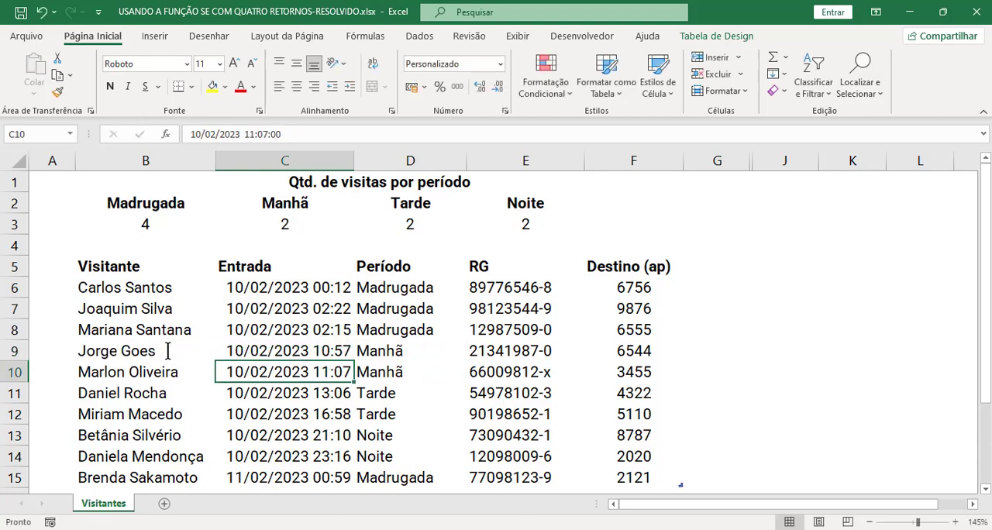
{"action": "left_click", "coordinate": [386, 351]}
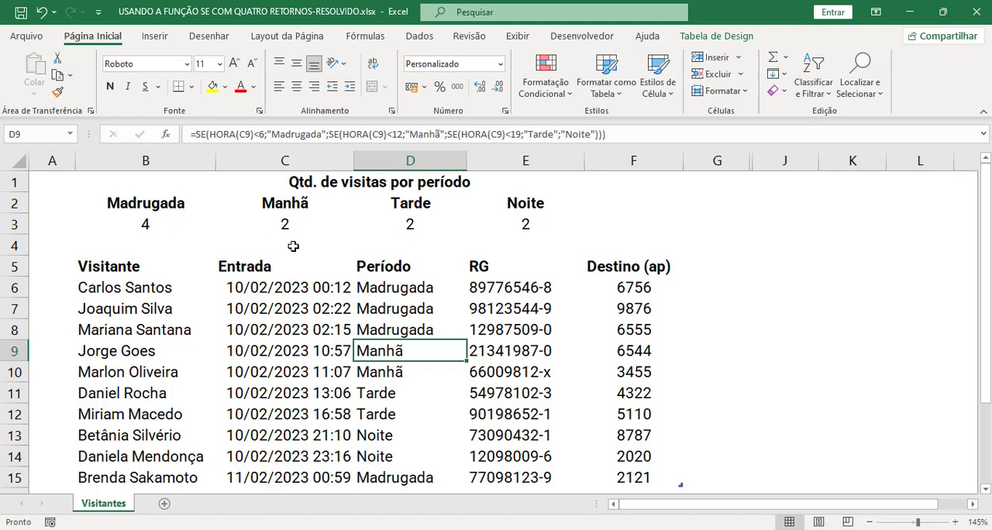
{"action": "key", "text": "ctrl+z"}
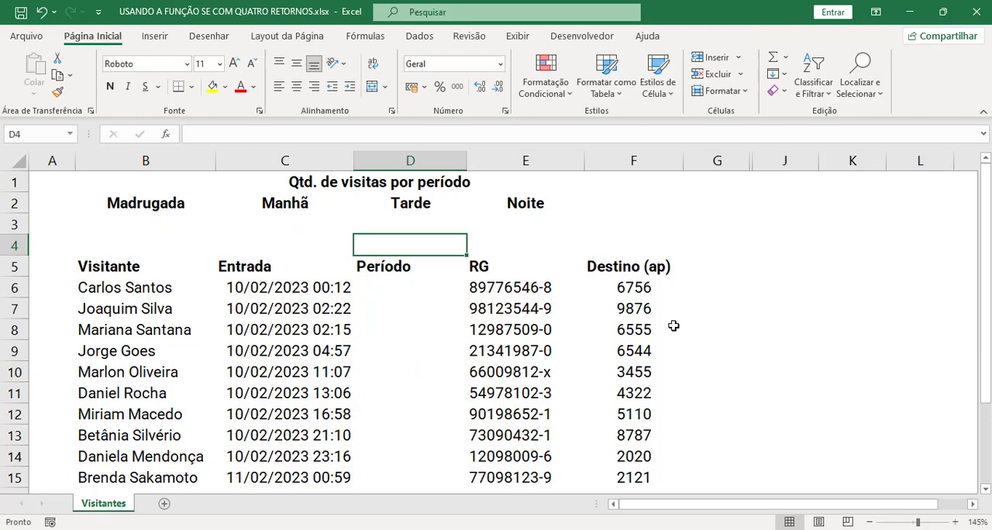
{"action": "left_click", "coordinate": [408, 289]}
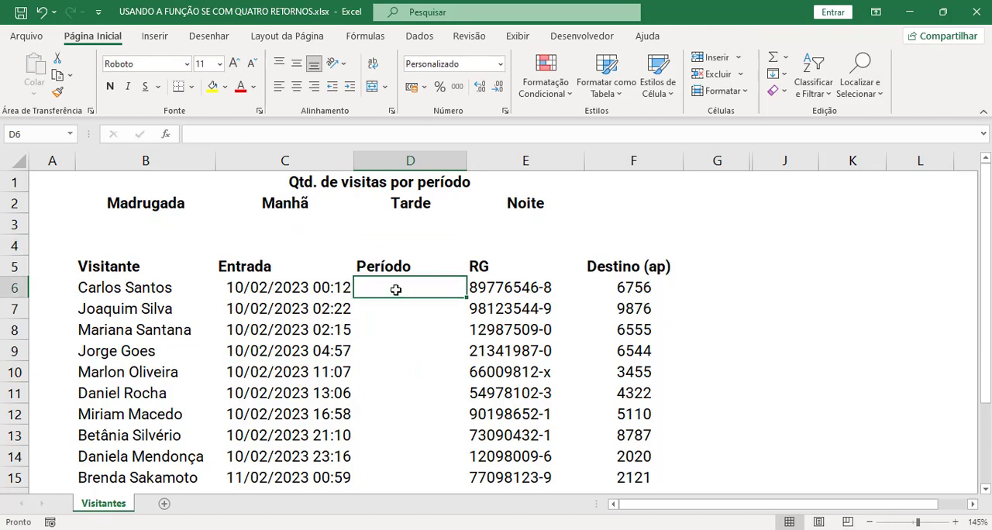
{"action": "left_click_drag", "start_coordinate": [395, 288], "coordinate": [401, 346]}
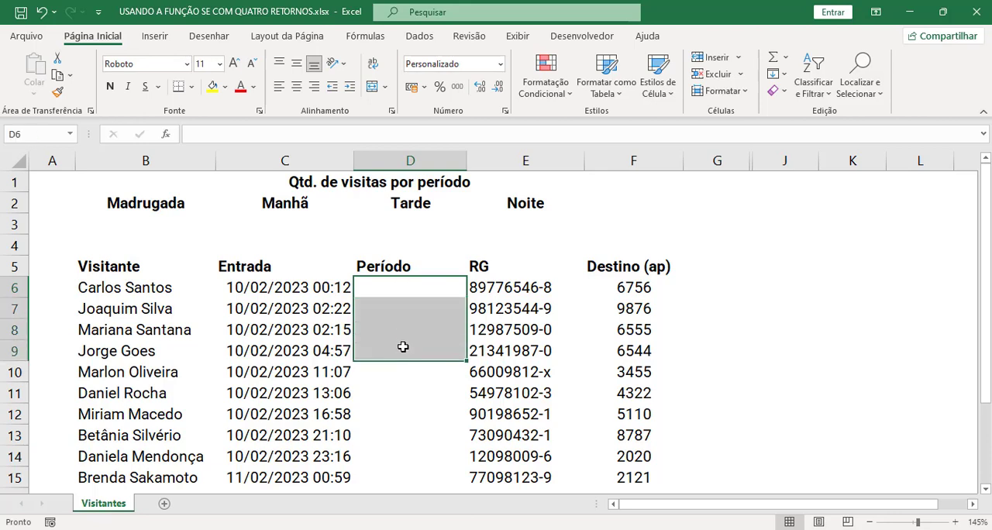
{"action": "left_click", "coordinate": [401, 334]}
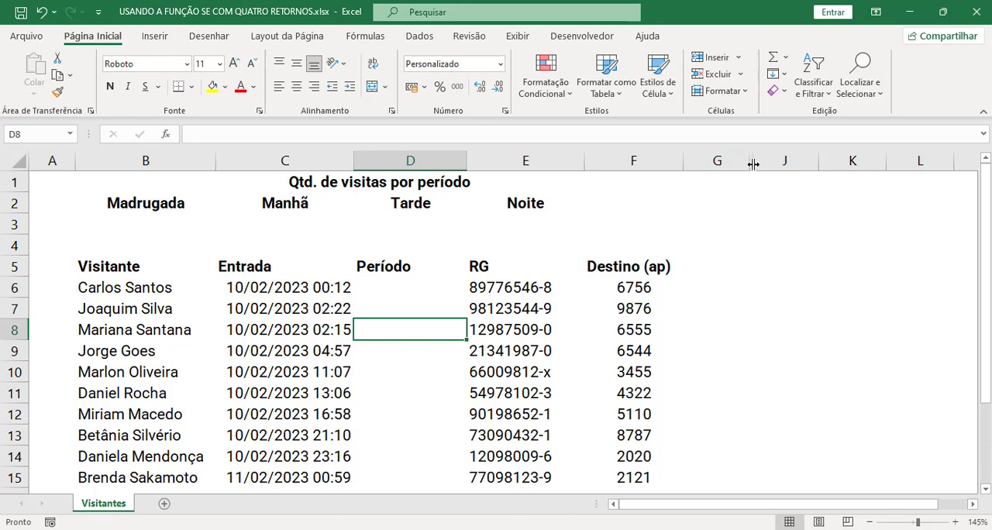
Step: Reveal the hidden columns H and I with the periods and their time ranges, and widen them to show their contents
{"action": "left_click_drag", "start_coordinate": [754, 160], "coordinate": [840, 171]}
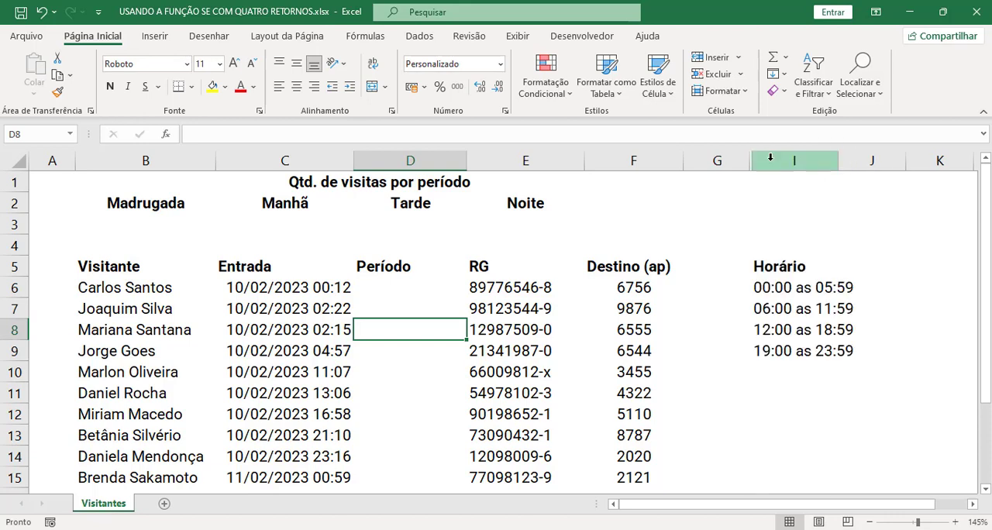
{"action": "left_click_drag", "start_coordinate": [754, 161], "coordinate": [805, 161]}
{"action": "double_click", "coordinate": [803, 160]}
{"action": "left_click", "coordinate": [802, 223]}
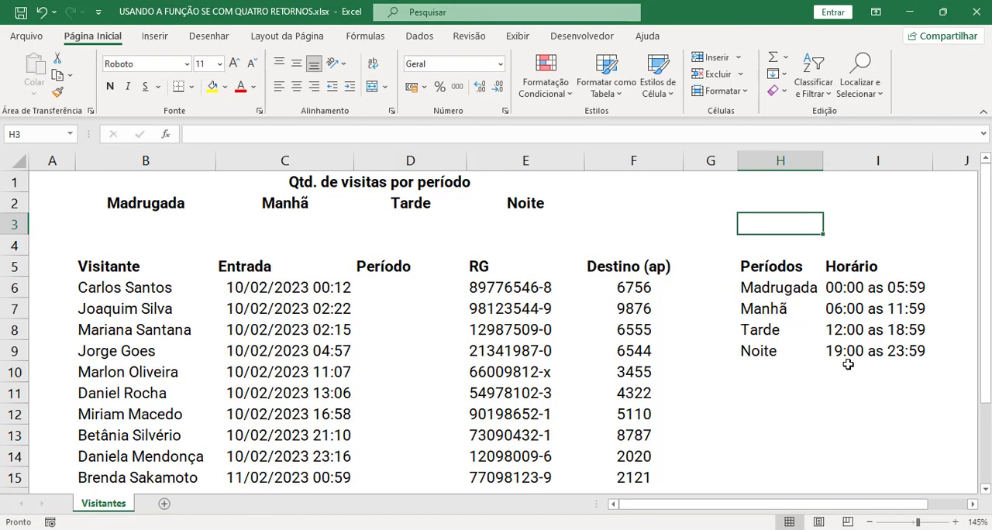
Step: Examine the time range of each period in H6:I9 and the entry times in column C
{"action": "left_click", "coordinate": [785, 292]}
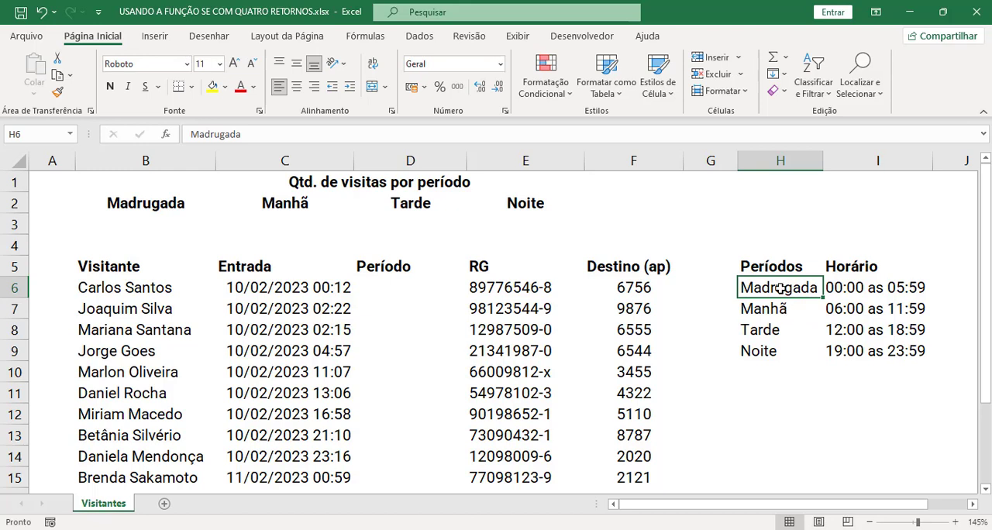
{"action": "left_click", "coordinate": [851, 288]}
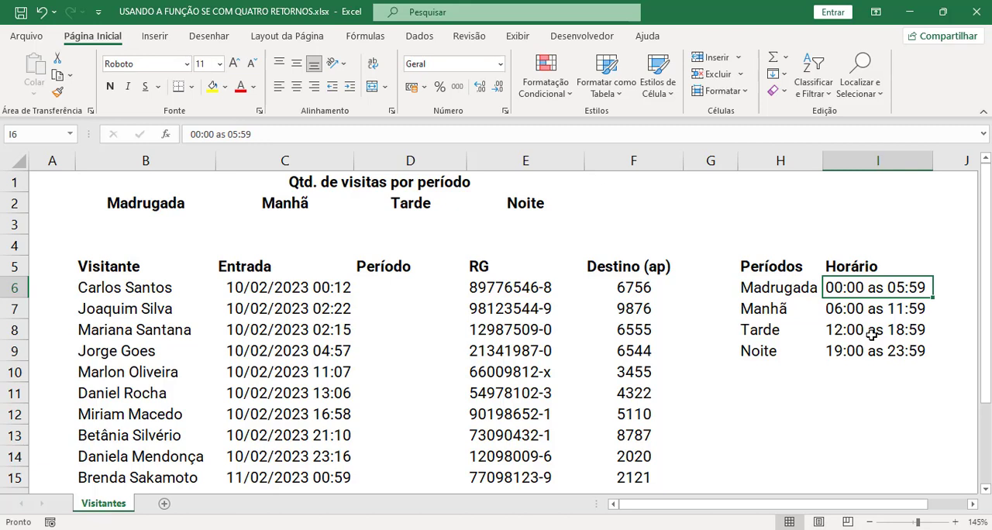
{"action": "left_click", "coordinate": [781, 313]}
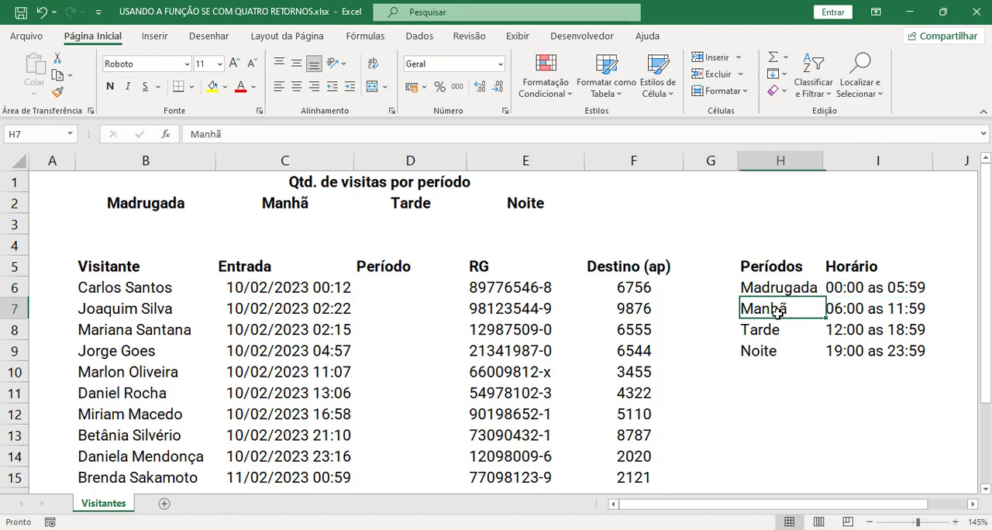
{"action": "left_click", "coordinate": [837, 308]}
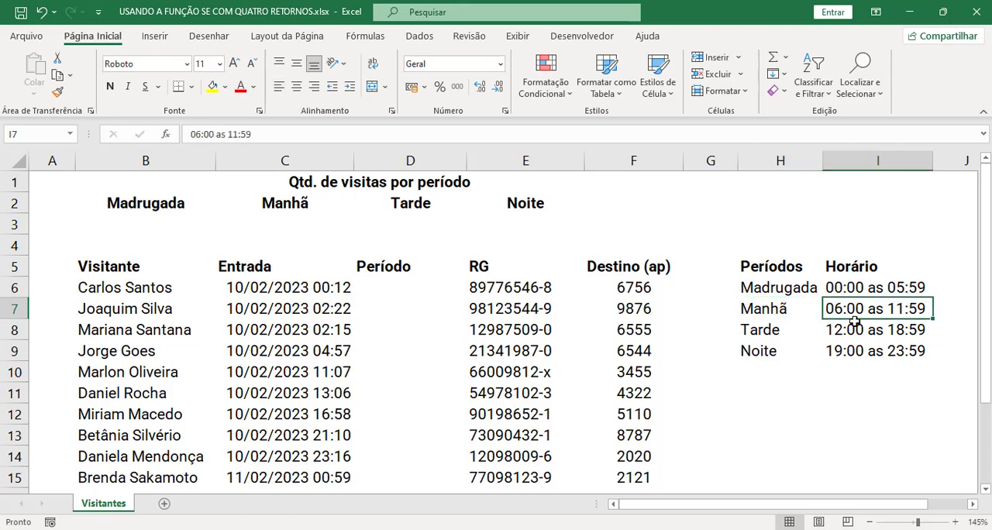
{"action": "left_click", "coordinate": [902, 329]}
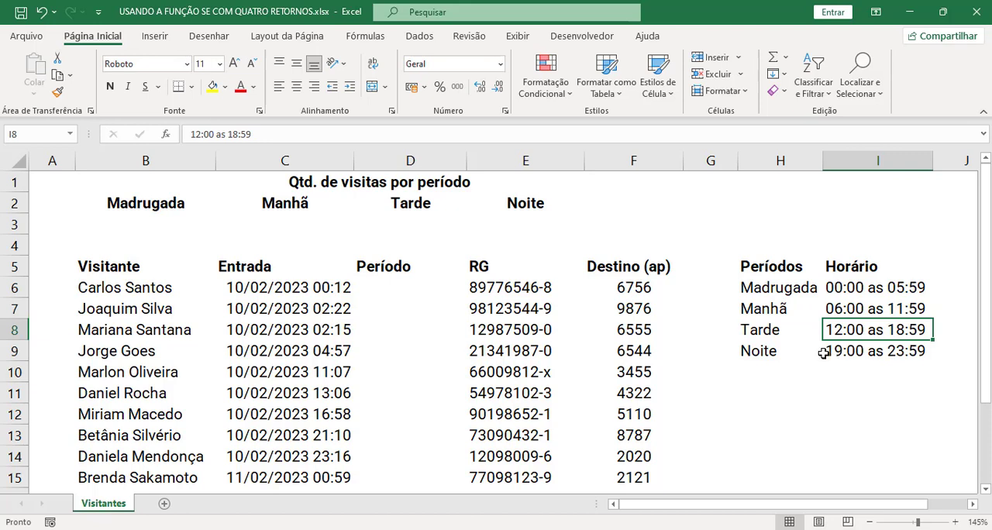
{"action": "left_click", "coordinate": [847, 354]}
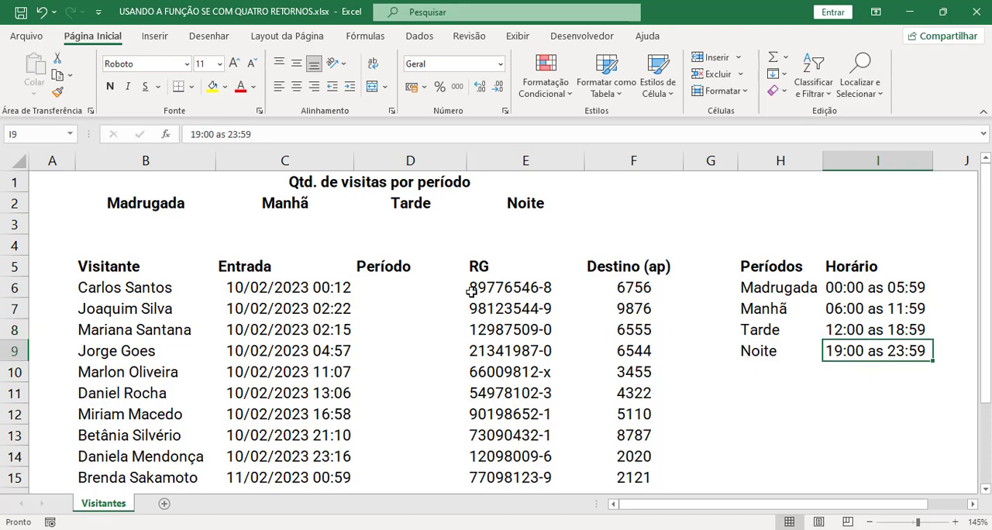
{"action": "left_click", "coordinate": [418, 295]}
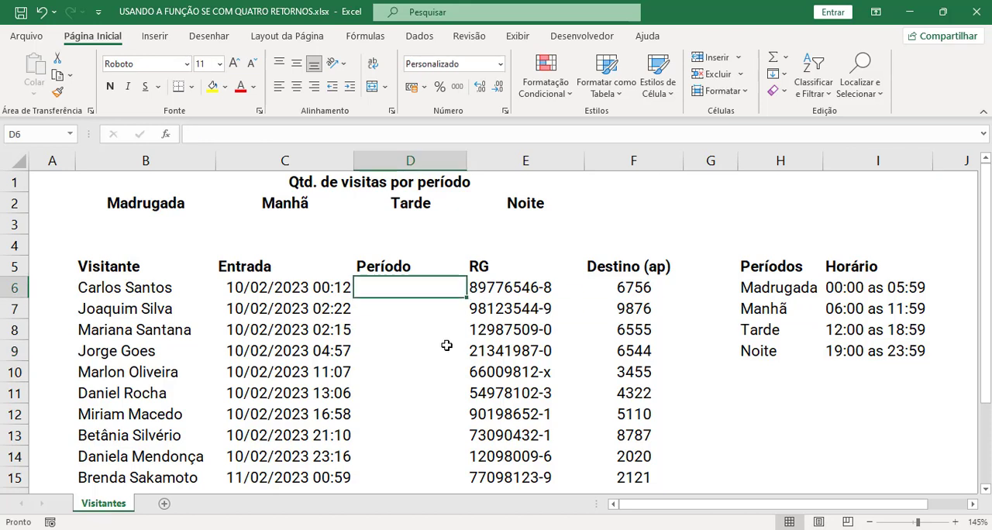
{"action": "left_click", "coordinate": [327, 287]}
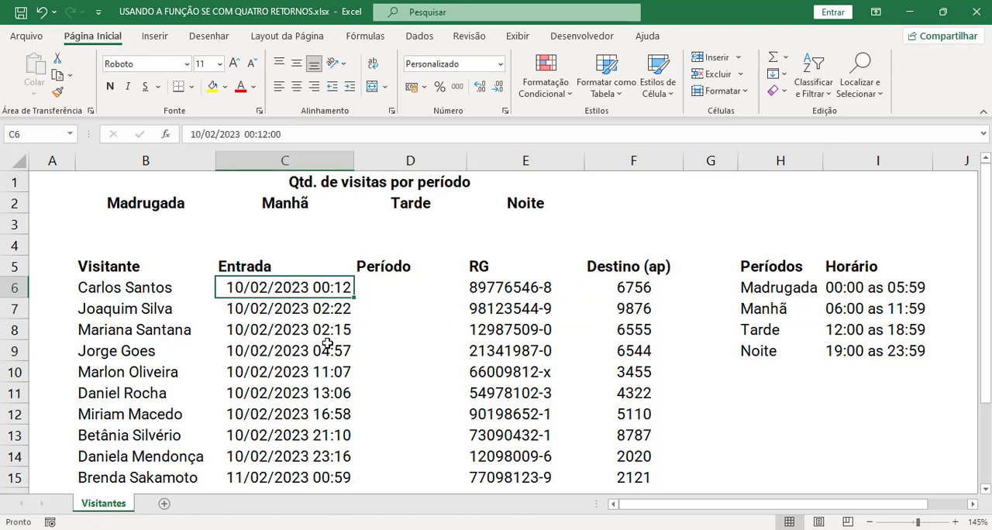
{"action": "left_click_drag", "start_coordinate": [307, 291], "coordinate": [310, 456]}
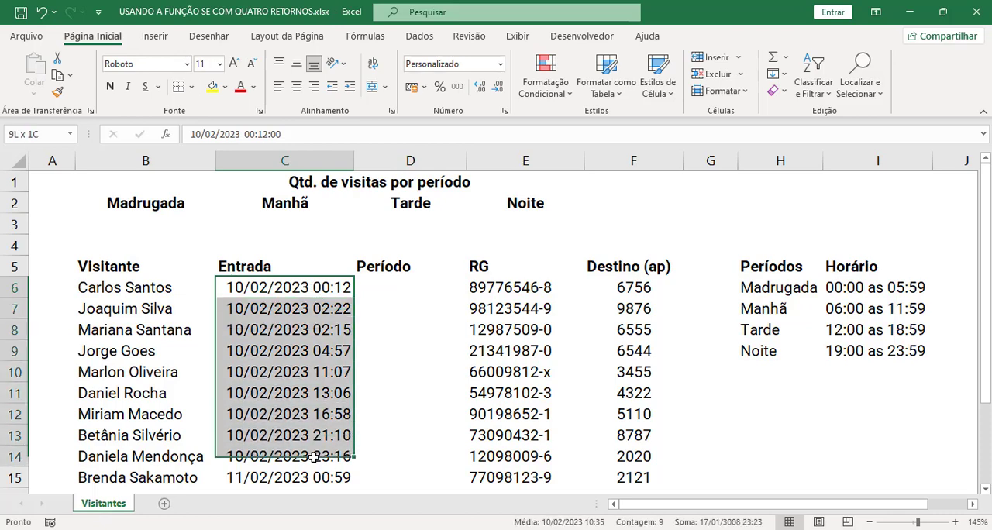
{"action": "left_click", "coordinate": [314, 289]}
Step: Start an SE formula in D6 that tests whether the hour of the entry time is below 6: =SE(HORA(C6)<6
{"action": "left_click", "coordinate": [387, 289]}
{"action": "type", "text": "=se"}
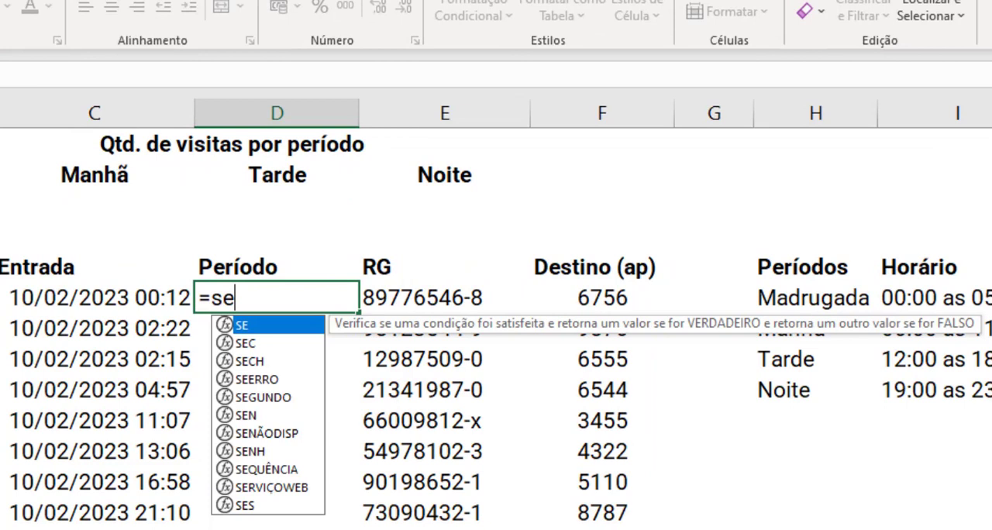
{"action": "key", "text": "Tab"}
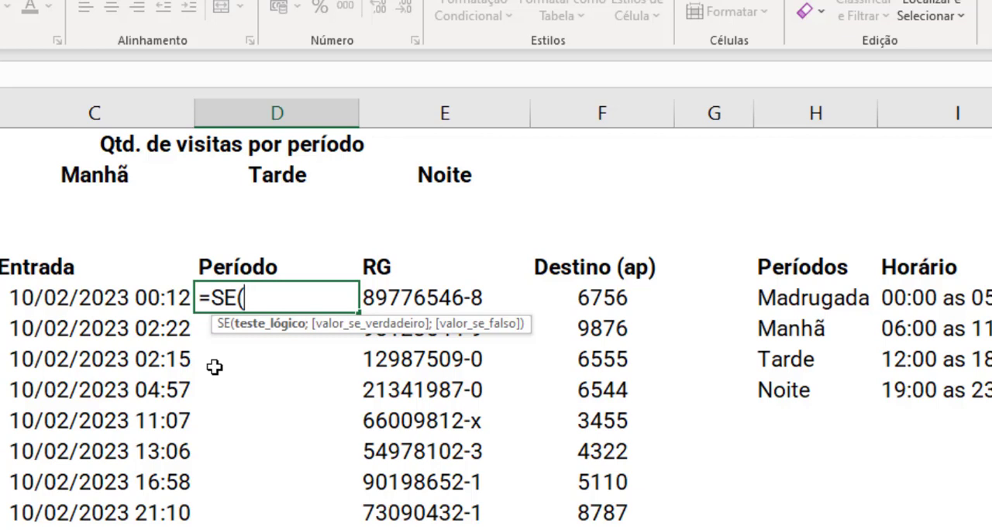
{"action": "type", "text": "HORA("}
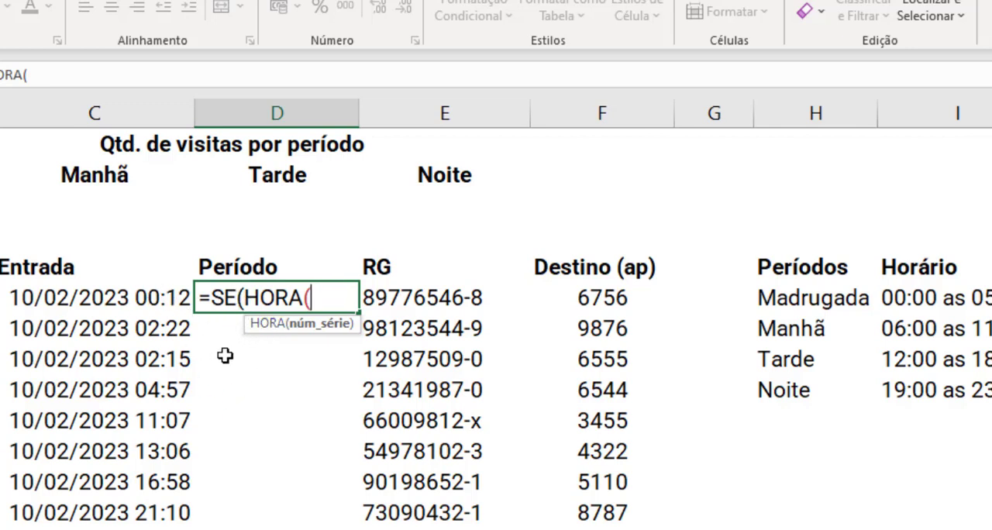
{"action": "left_click", "coordinate": [162, 297]}
{"action": "type", "text": ")"}
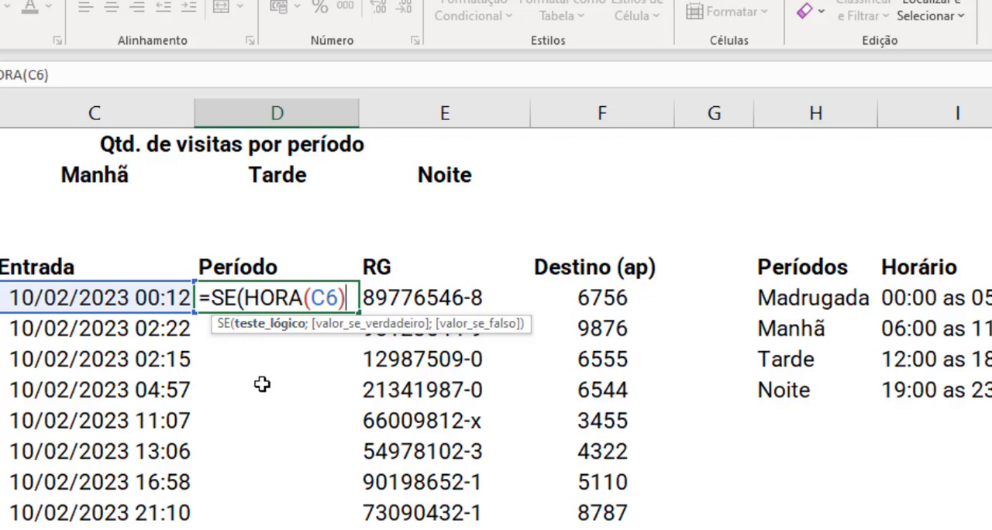
{"action": "type", "text": "<"}
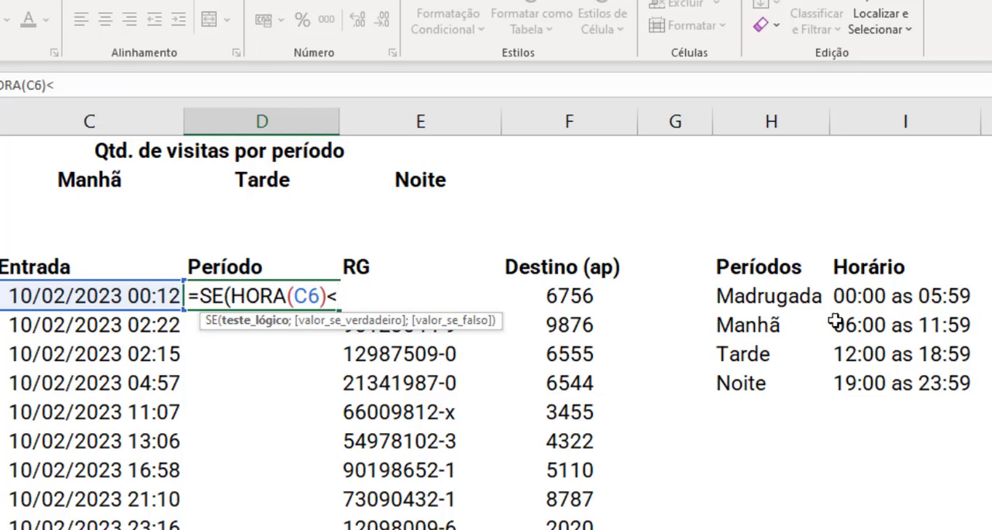
{"action": "type", "text": "6"}
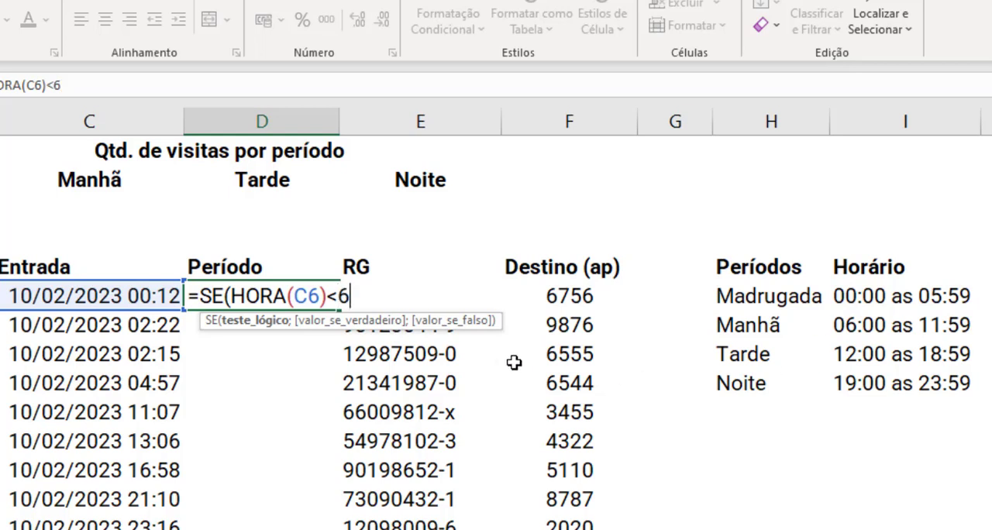
{"action": "type", "text": ";"}
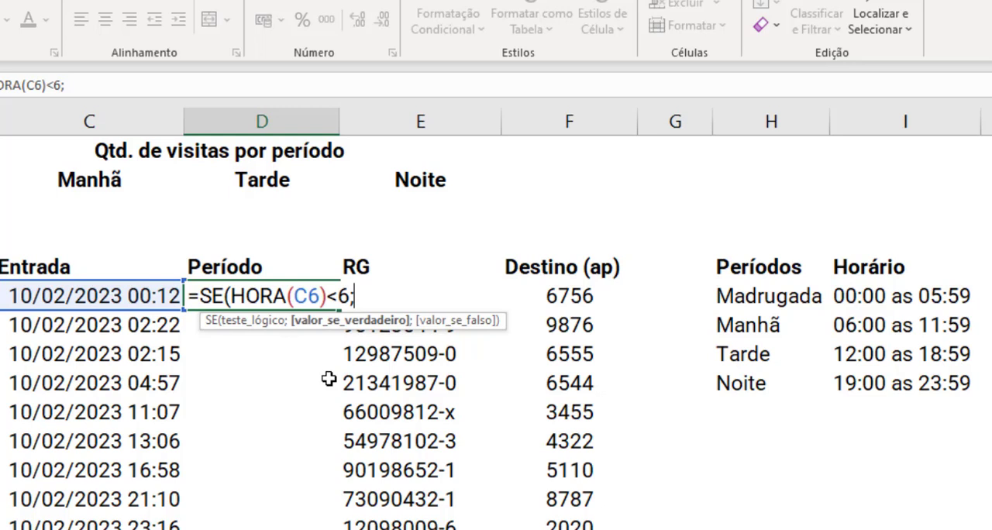
Step: Add "Madrugada" as the value returned when the hour is below 6, and open the value-if-false argument
{"action": "type", "text": "\"m"}
{"action": "key", "text": "BackSpace"}
{"action": "type", "text": "Madruga"}
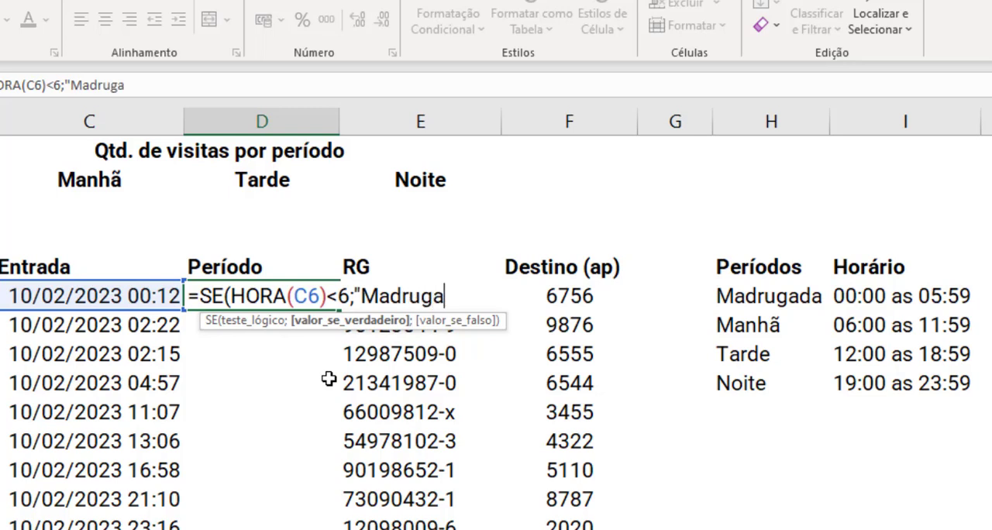
{"action": "type", "text": "da\""}
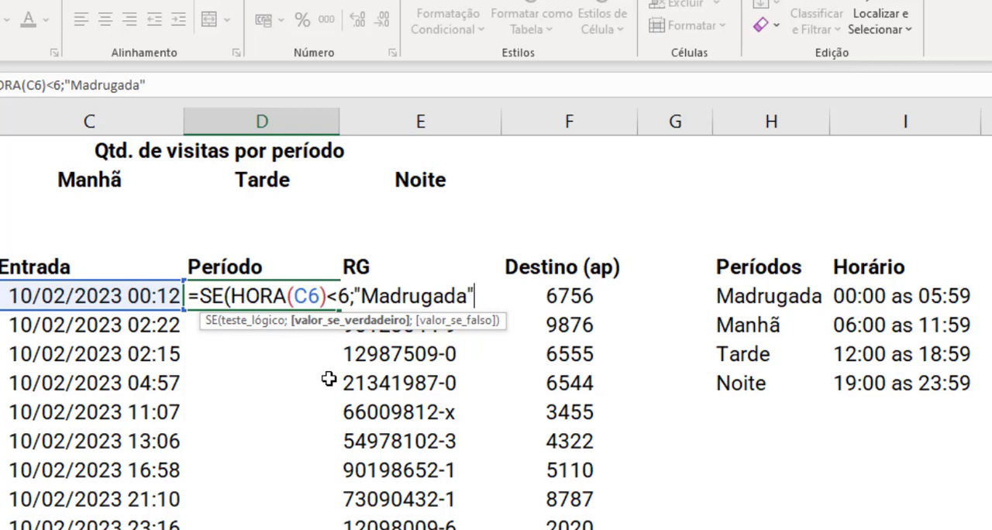
{"action": "type", "text": ";"}
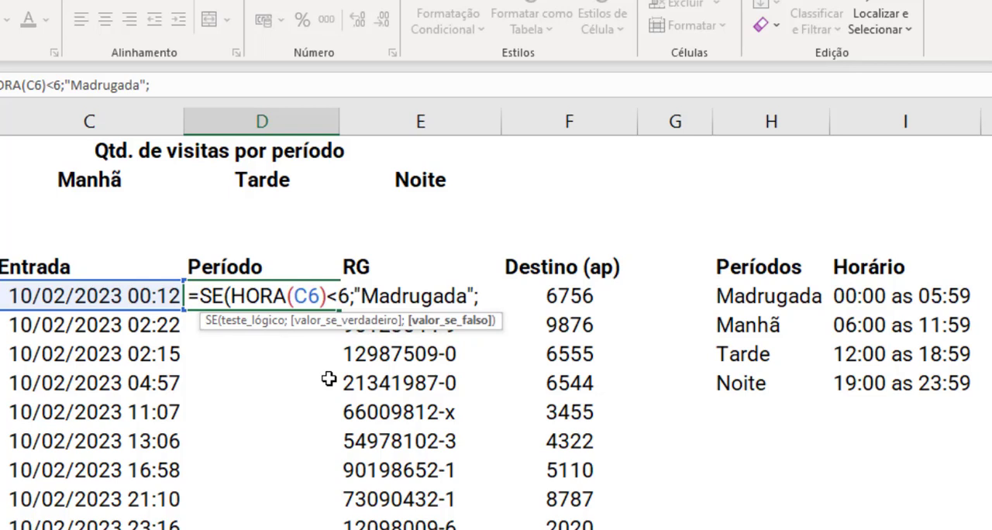
{"action": "type", "text": "s"}
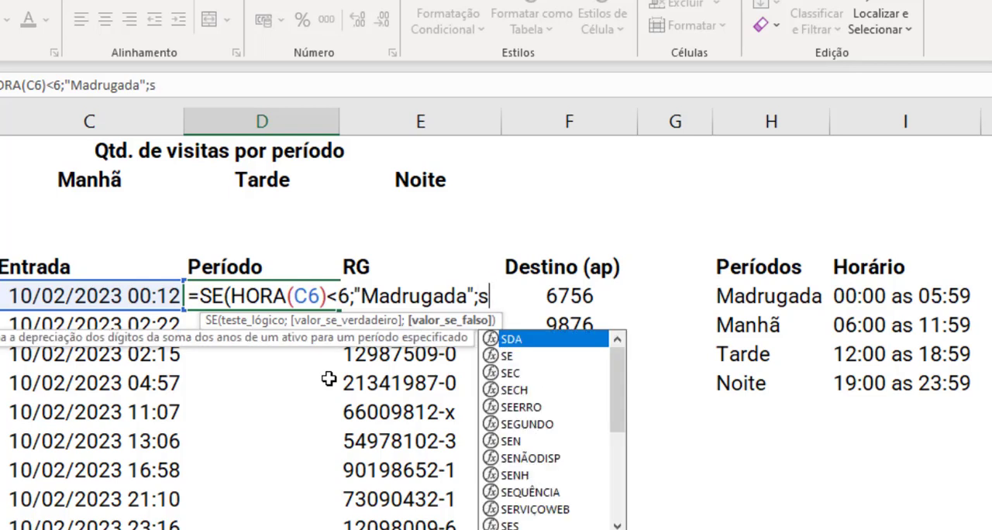
{"action": "type", "text": "e"}
Step: Nest a second SE as the value if false, testing HORA(C6)<12
{"action": "key", "text": "Tab"}
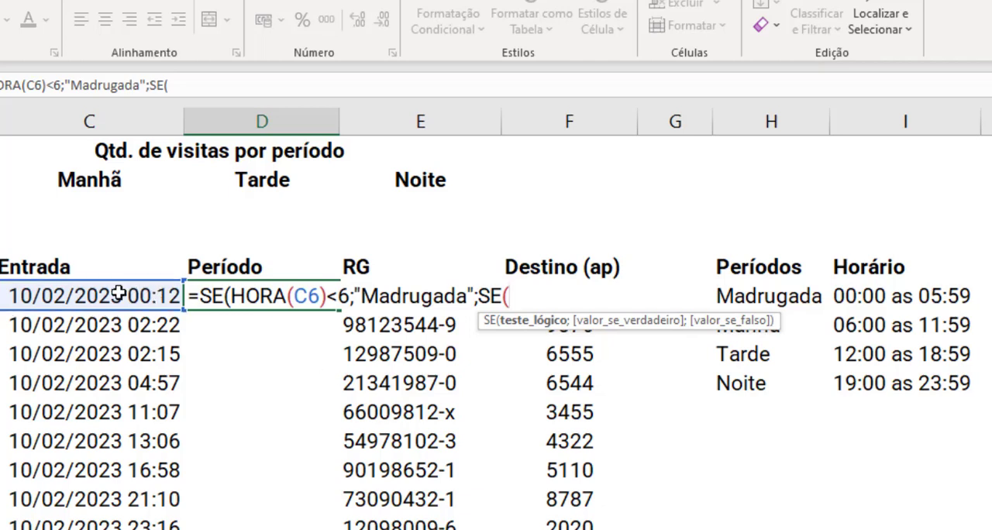
{"action": "type", "text": "HORA("}
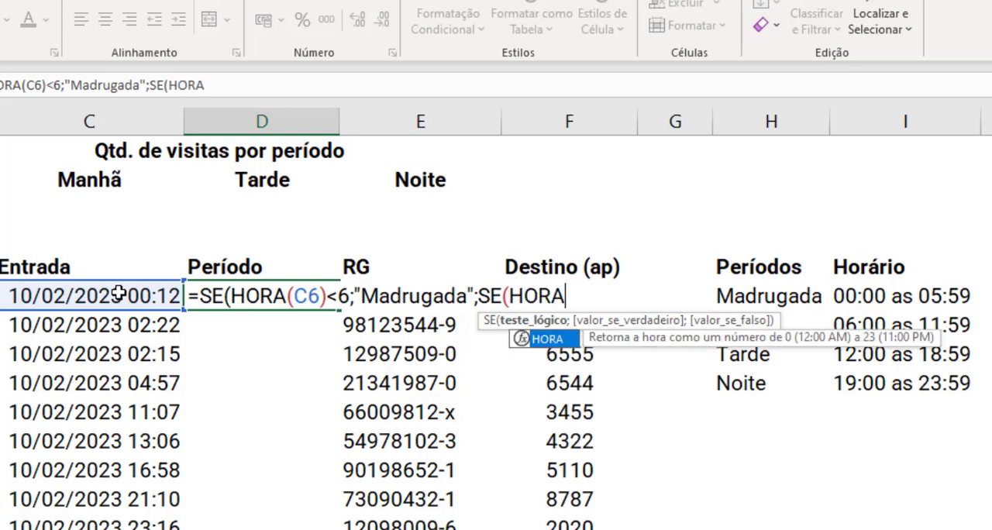
{"action": "left_click", "coordinate": [118, 293]}
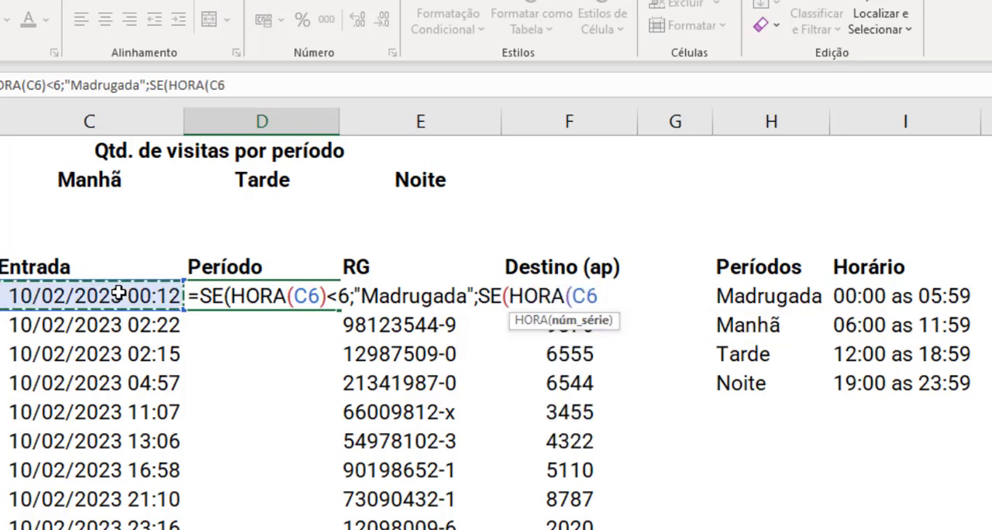
{"action": "type", "text": ")<"}
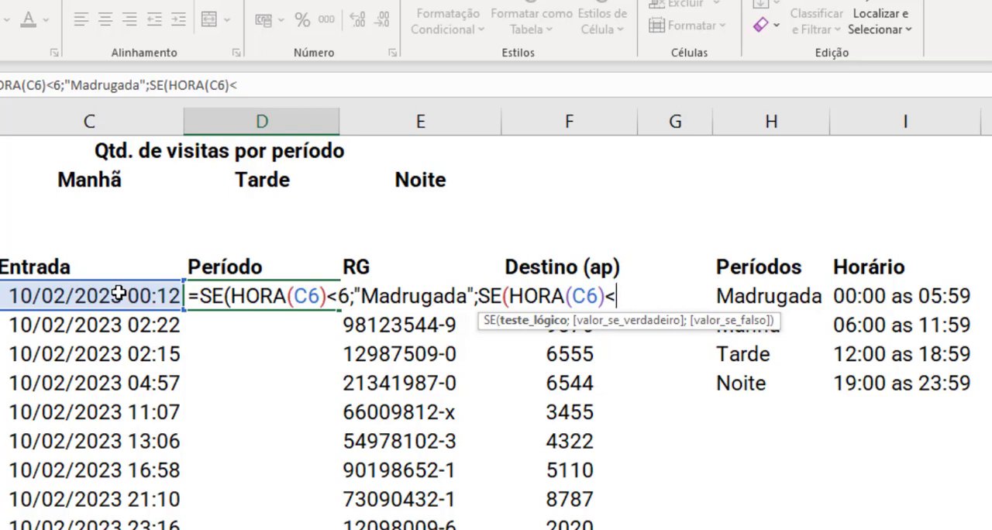
{"action": "type", "text": "12;"}
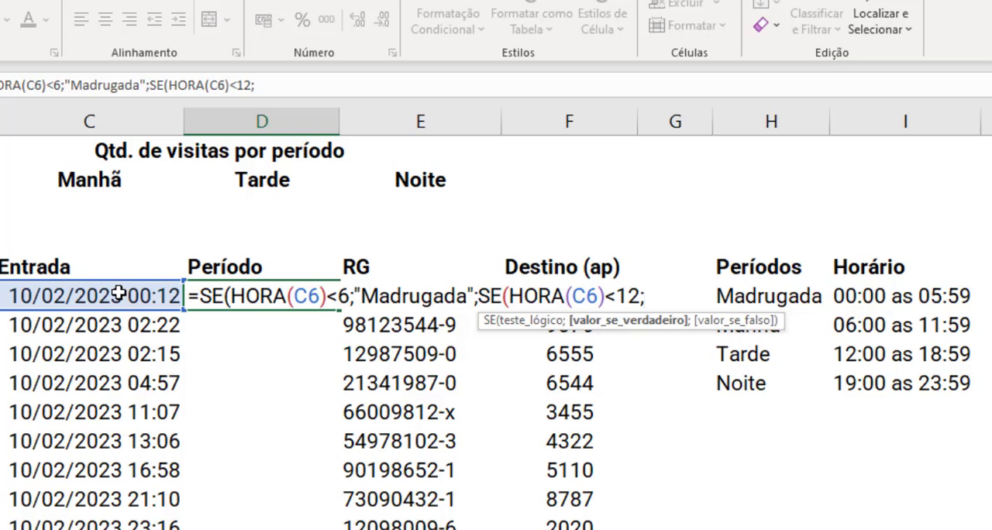
Step: Add "Manhã" as the second SE's value if true, and open its value-if-false argument
{"action": "type", "text": "\"mAN"}
{"action": "key", "text": "BackSpace"}
{"action": "key", "text": "BackSpace"}
{"action": "key", "text": "BackSpace"}
{"action": "type", "text": "Manhã\""}
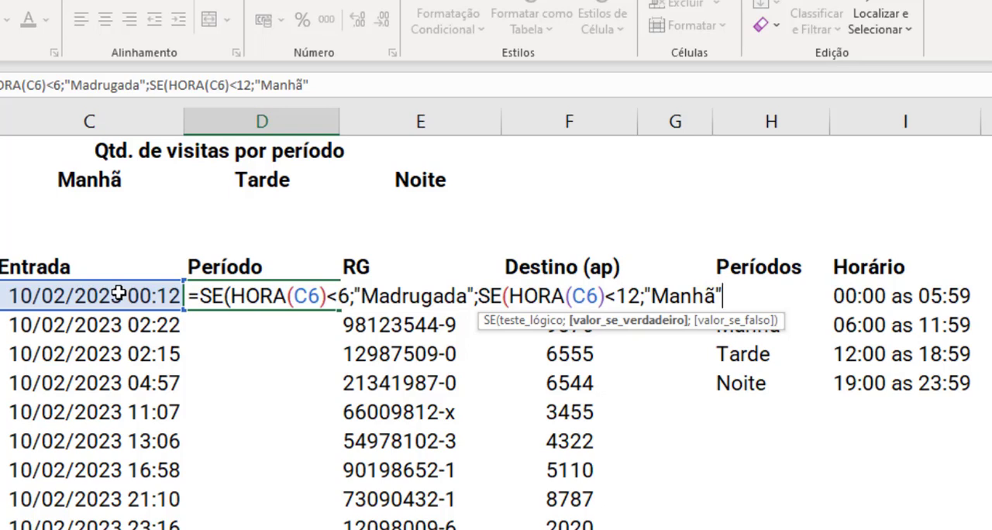
{"action": "type", "text": ";"}
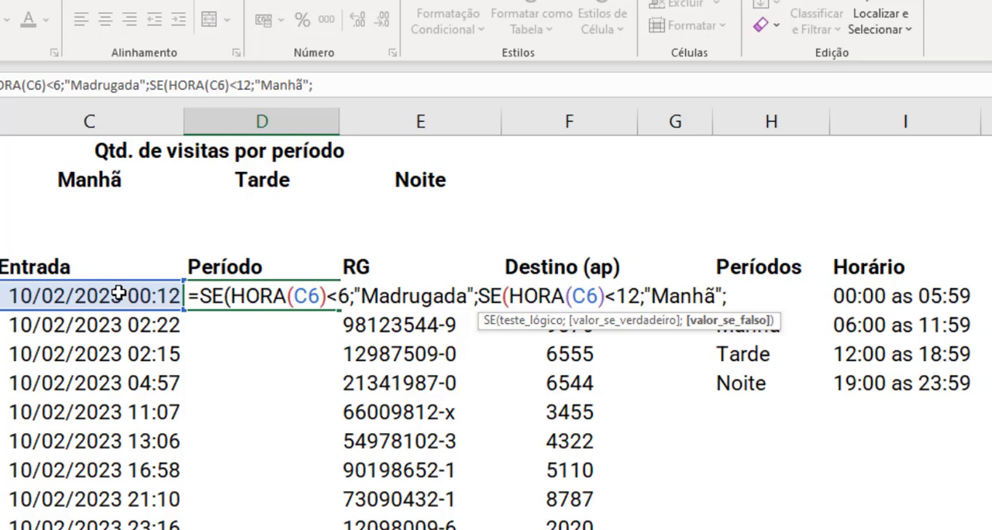
{"action": "type", "text": "s"}
Step: Nest a third SE that tests HORA(C6)<19 and returns "Tarde" if true
{"action": "key", "text": "Tab"}
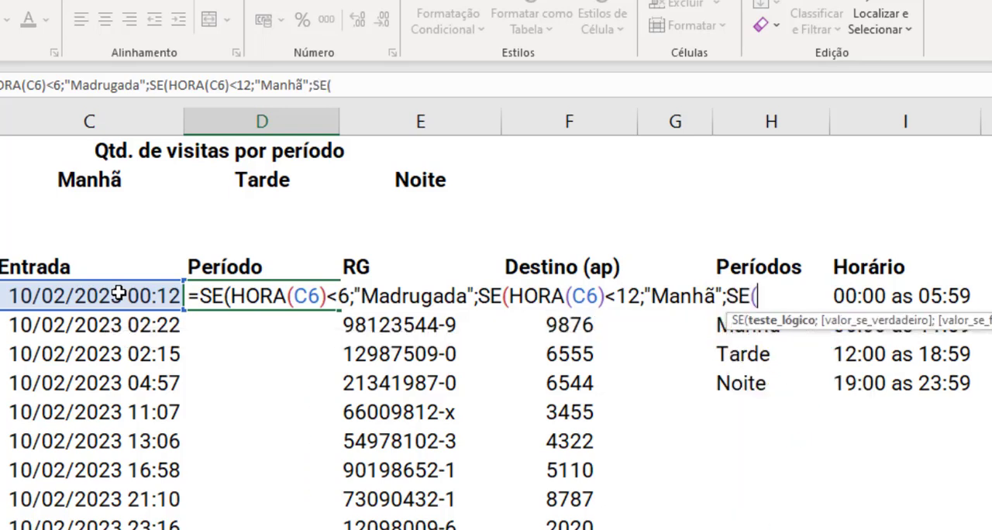
{"action": "type", "text": "hora"}
{"action": "key", "text": "Tab"}
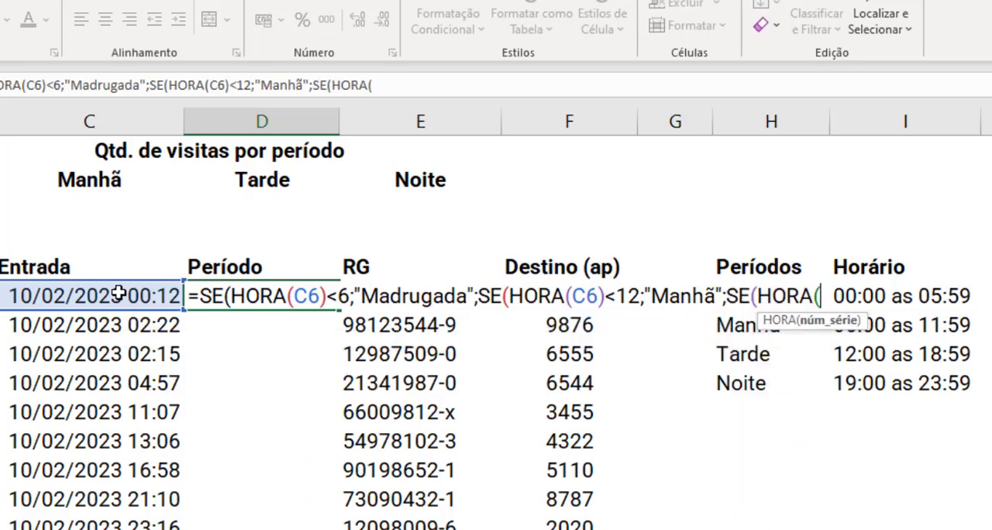
{"action": "left_click", "coordinate": [117, 293]}
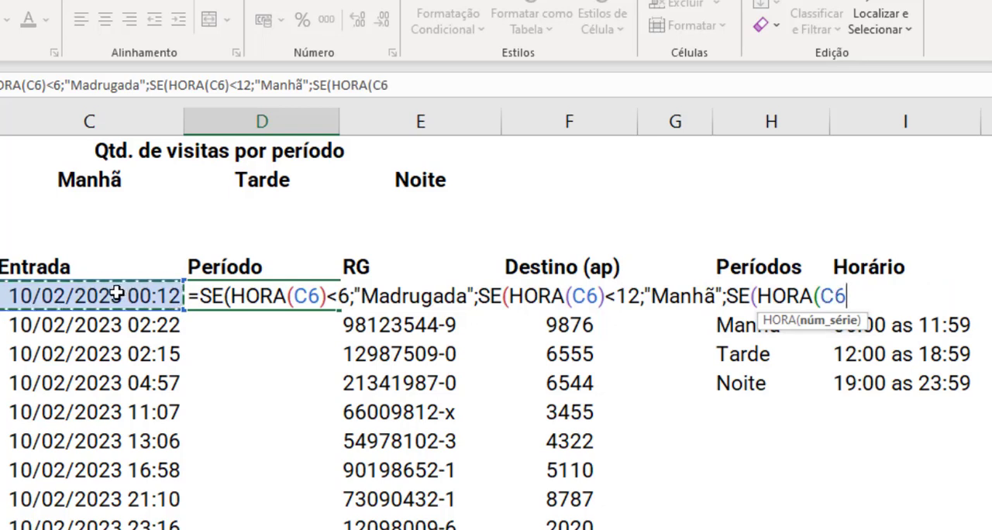
{"action": "type", "text": ")"}
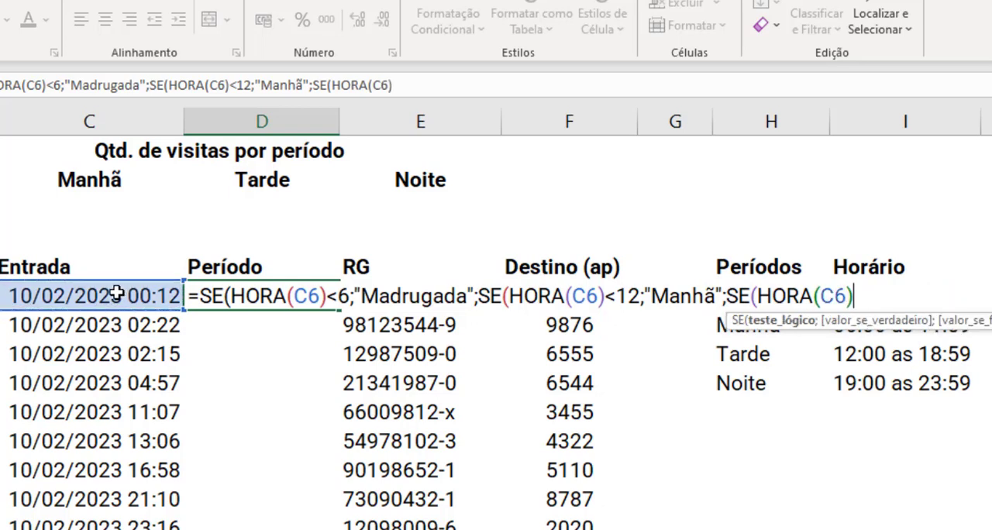
{"action": "type", "text": "<"}
{"action": "type", "text": "19;\""}
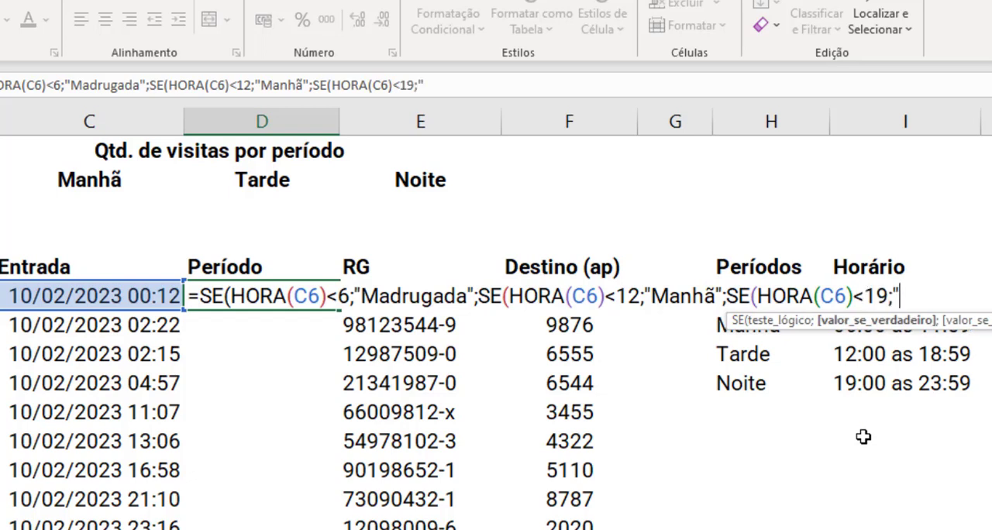
{"action": "type", "text": "Tarde\""}
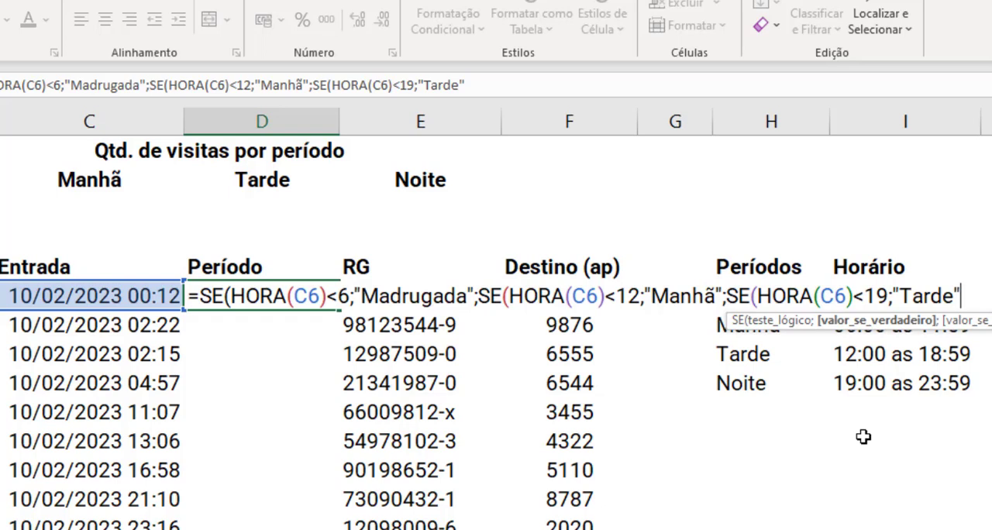
Step: Add "Noite" as the final value if false, close all three SE functions, and enter the formula in D6
{"action": "type", "text": ";\""}
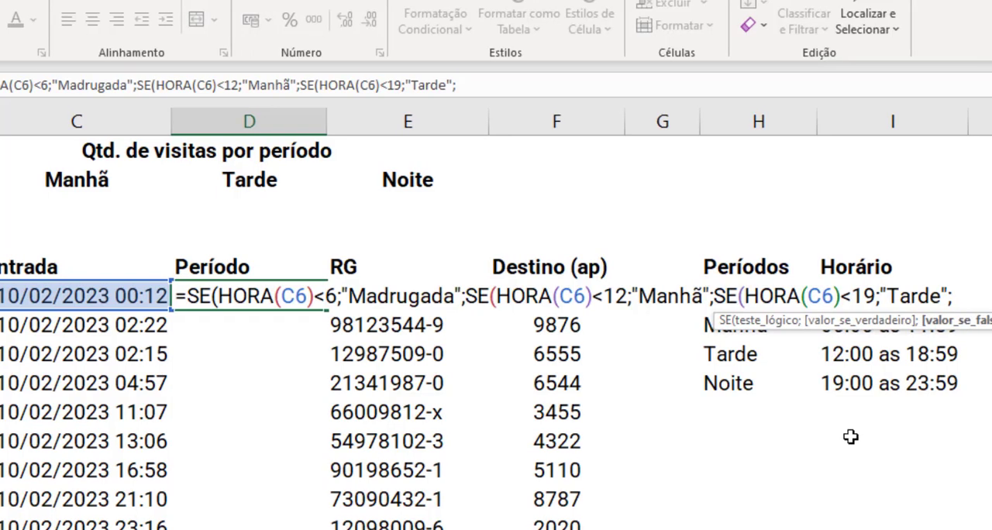
{"action": "type", "text": "Noite\")"}
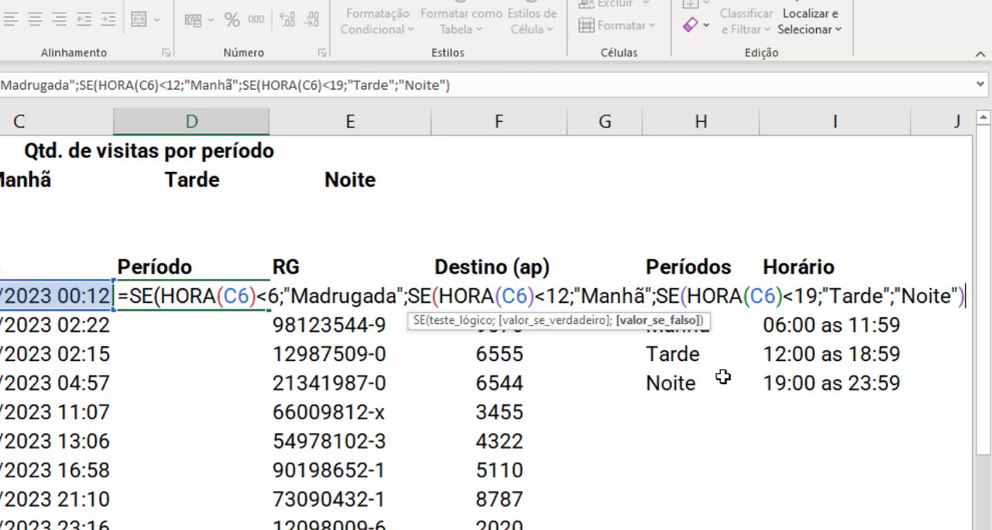
{"action": "type", "text": ")"}
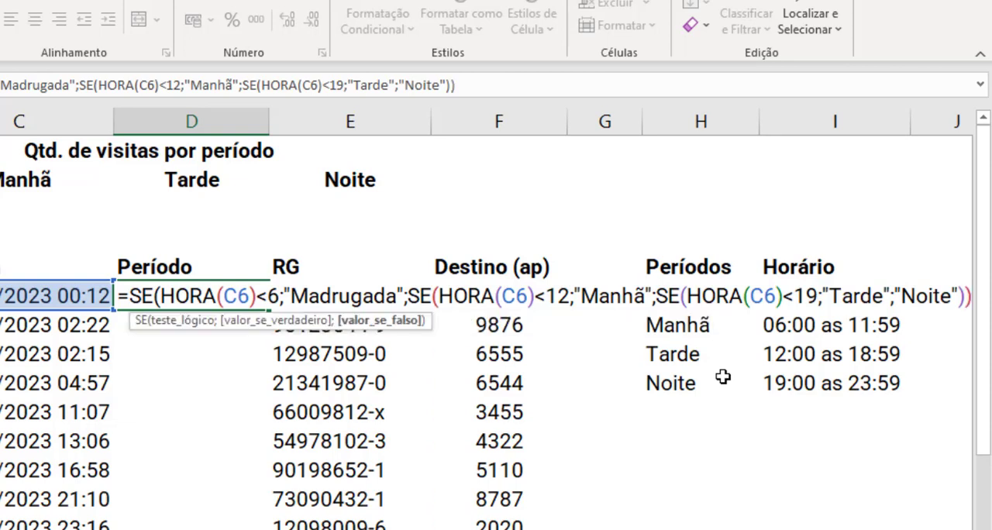
{"action": "type", "text": ")"}
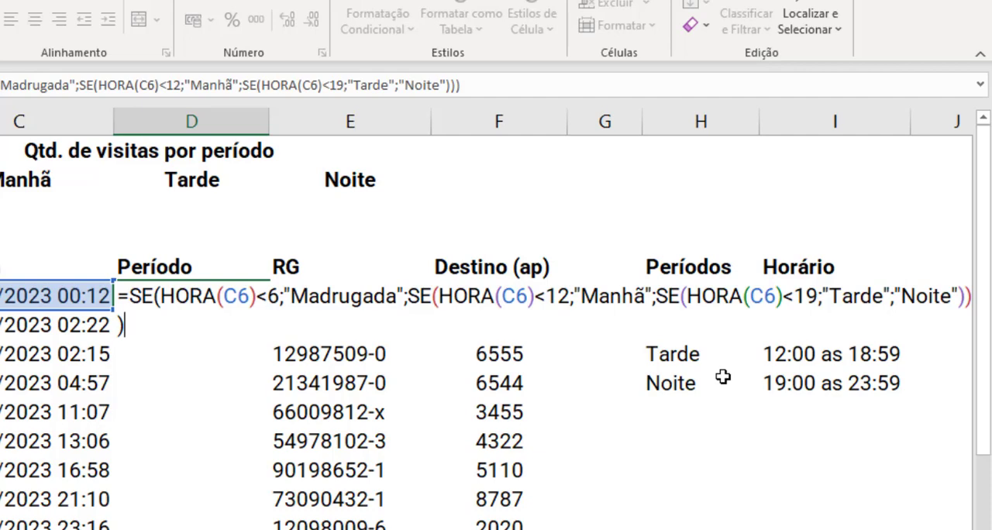
{"action": "key", "text": "Return"}
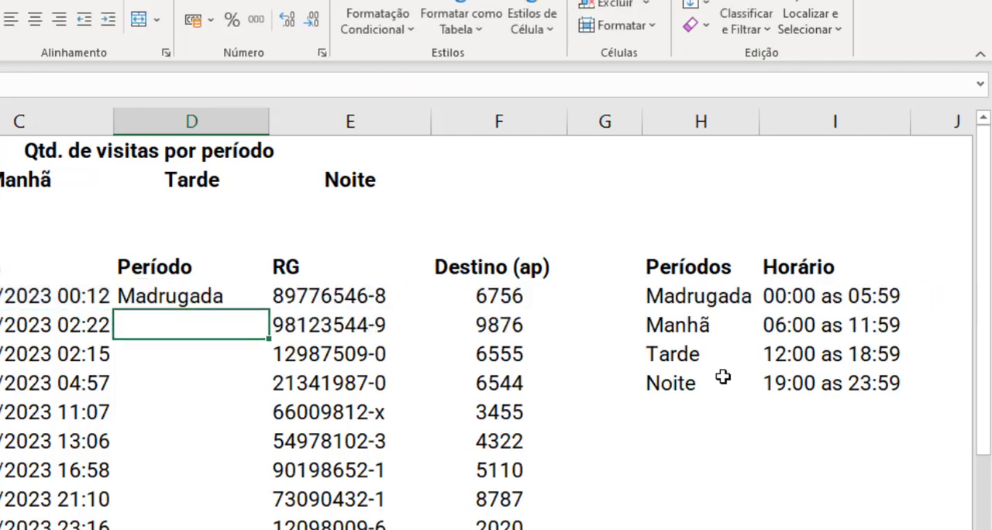
Step: Copy the period formula from D6 down the Período column to the last visitor's row
{"action": "left_click", "coordinate": [242, 297]}
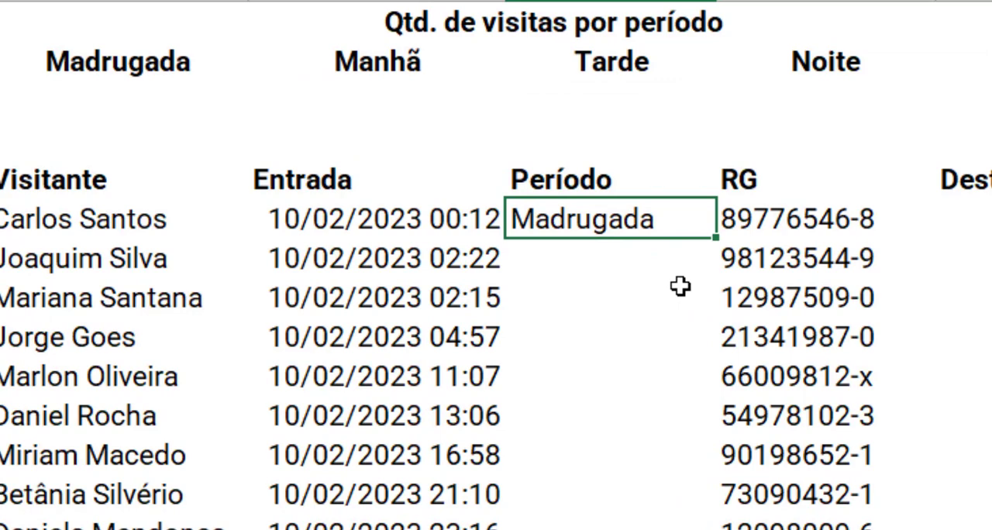
{"action": "double_click", "coordinate": [717, 242]}
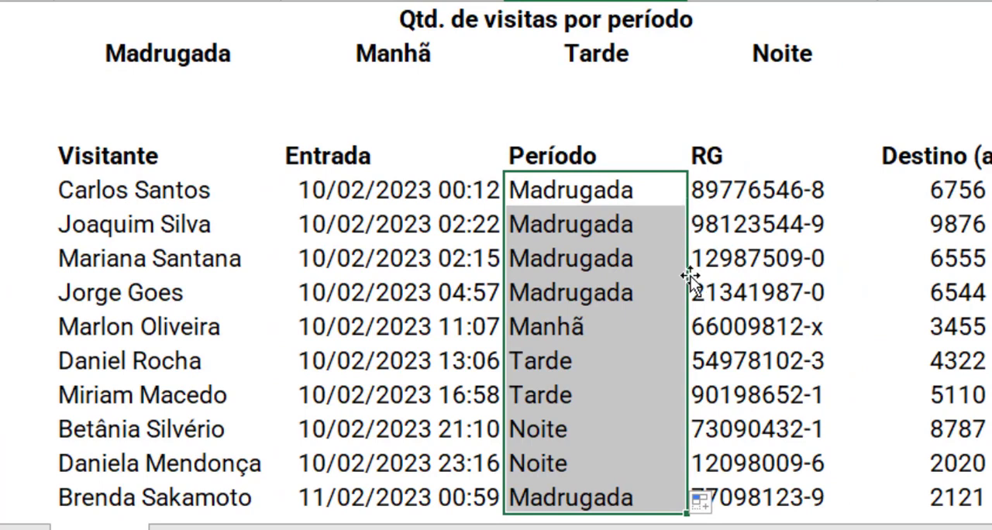
{"action": "left_click", "coordinate": [632, 231]}
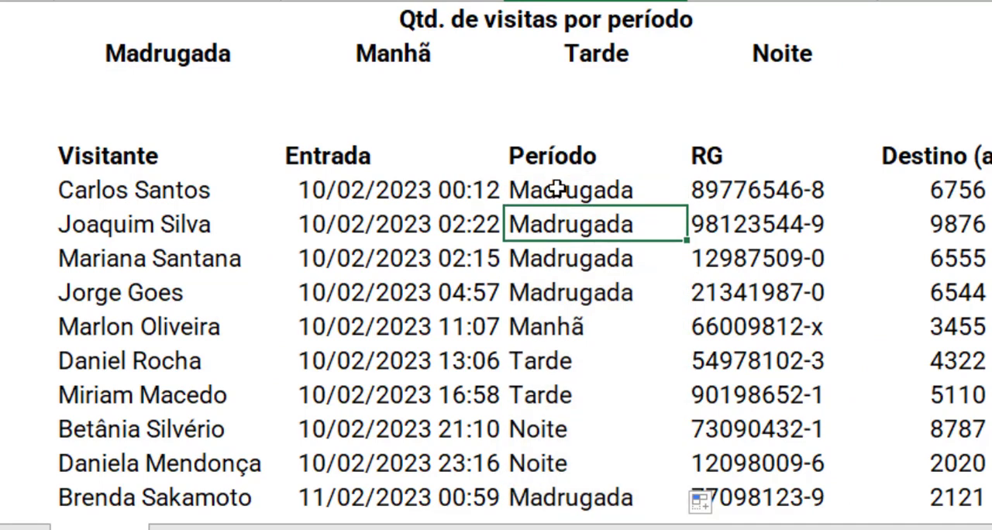
Step: Compare each visitor's Período classification with the Entrada time, and review the empty count cells under the four period headings
{"action": "left_click_drag", "start_coordinate": [556, 189], "coordinate": [480, 292]}
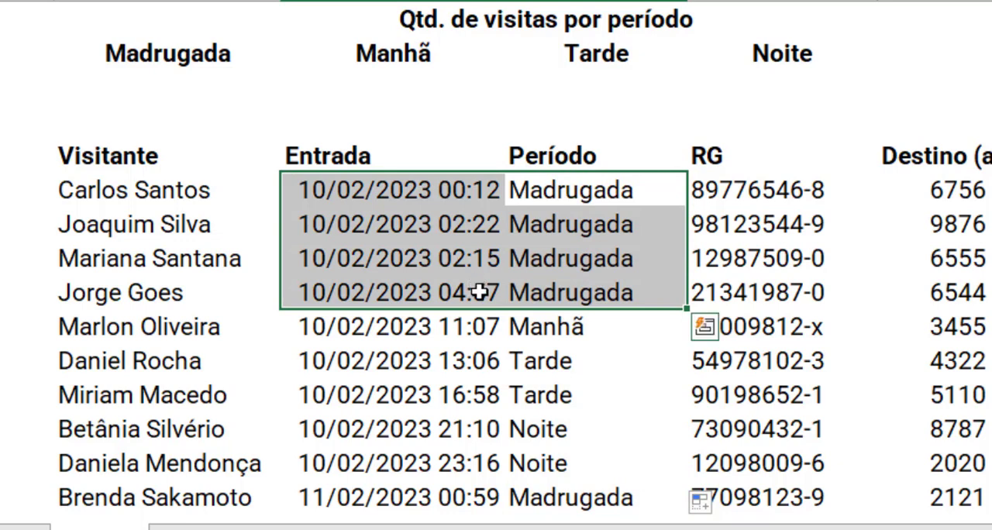
{"action": "left_click_drag", "start_coordinate": [524, 328], "coordinate": [483, 330]}
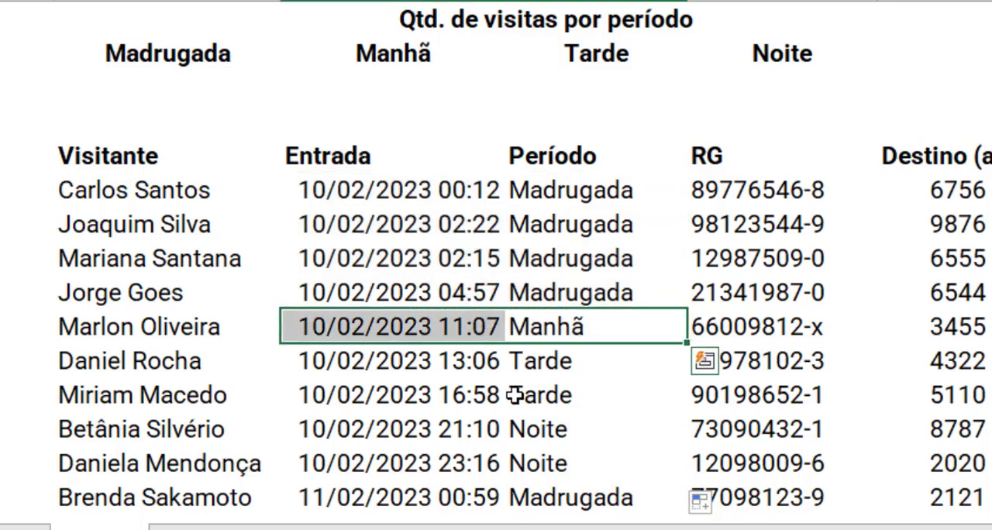
{"action": "left_click", "coordinate": [539, 364]}
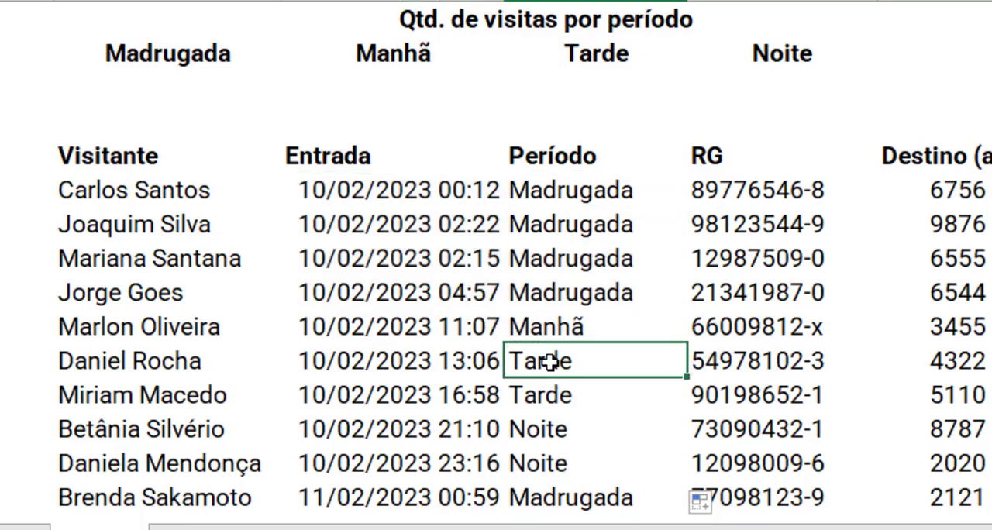
{"action": "left_click_drag", "start_coordinate": [549, 361], "coordinate": [549, 399]}
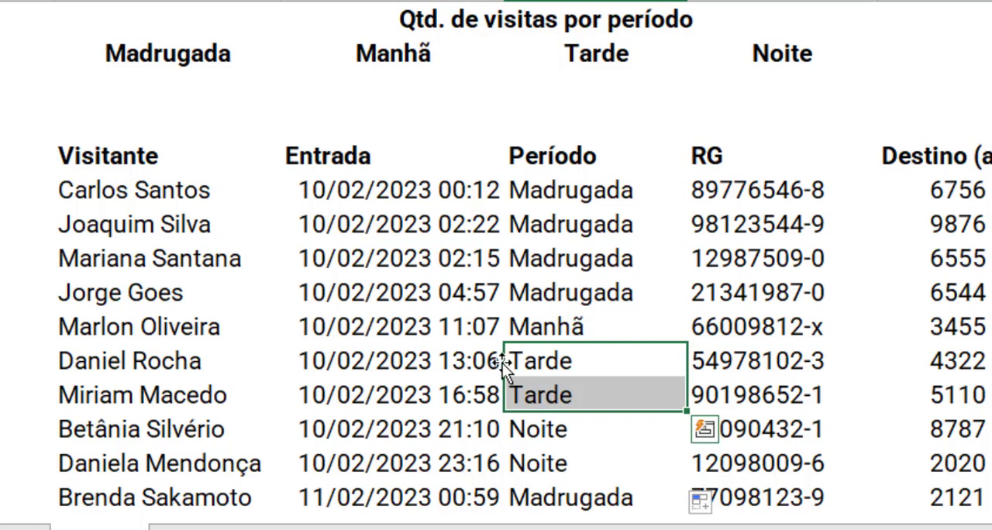
{"action": "left_click", "coordinate": [476, 373]}
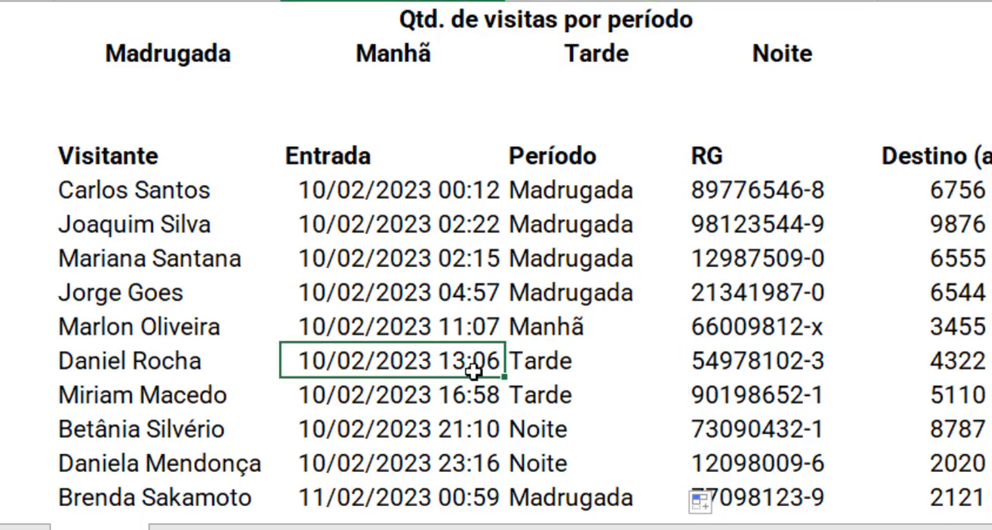
{"action": "left_click_drag", "start_coordinate": [527, 365], "coordinate": [532, 392]}
{"action": "left_click", "coordinate": [538, 399]}
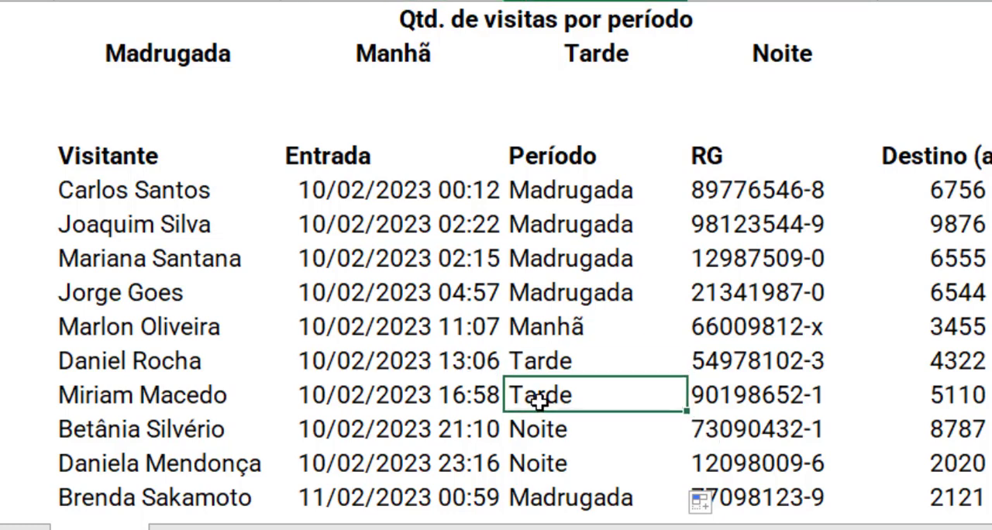
{"action": "left_click_drag", "start_coordinate": [492, 365], "coordinate": [489, 389]}
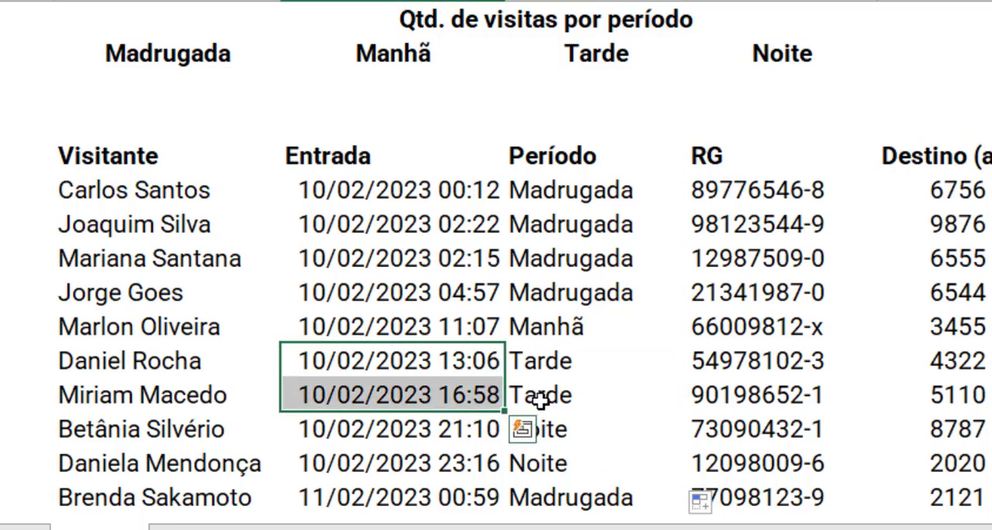
{"action": "left_click_drag", "start_coordinate": [541, 429], "coordinate": [577, 465]}
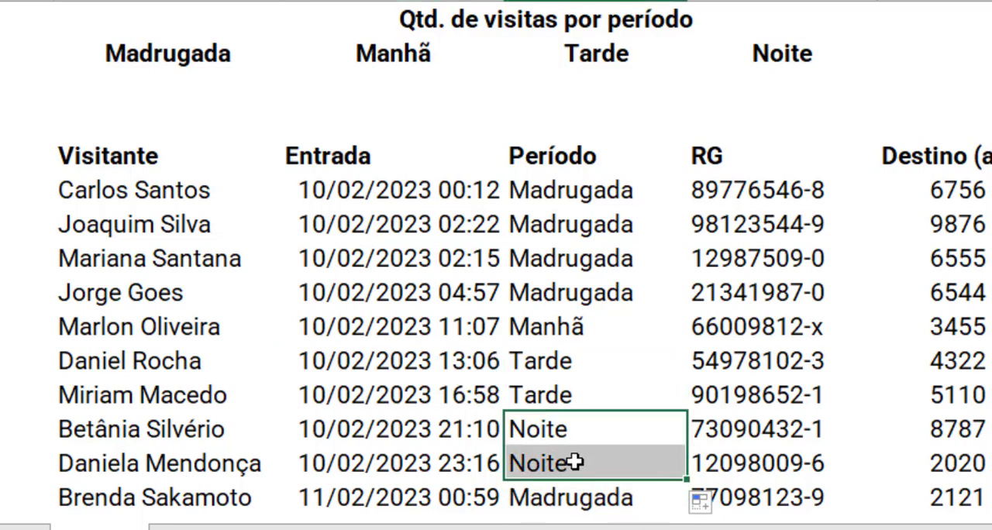
{"action": "left_click", "coordinate": [593, 497]}
{"action": "left_click", "coordinate": [365, 497]}
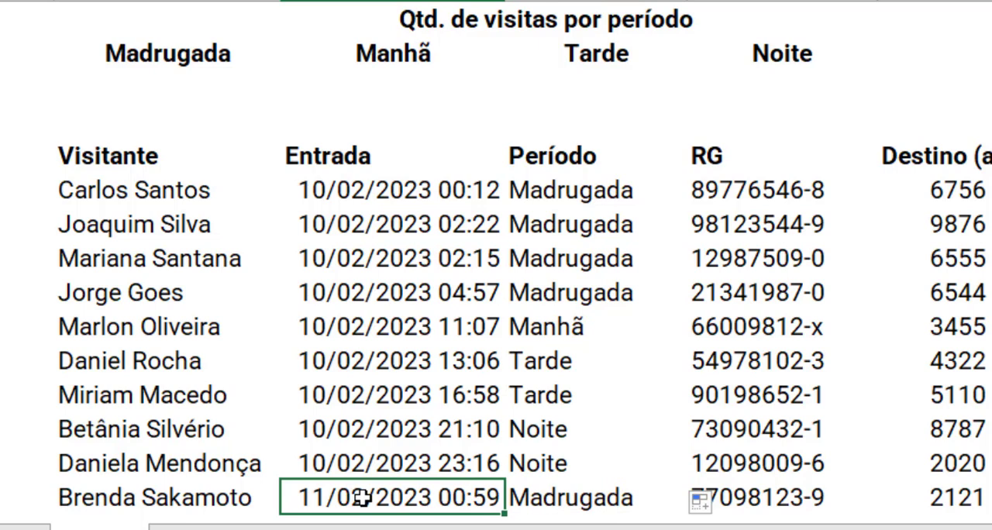
{"action": "left_click", "coordinate": [606, 487]}
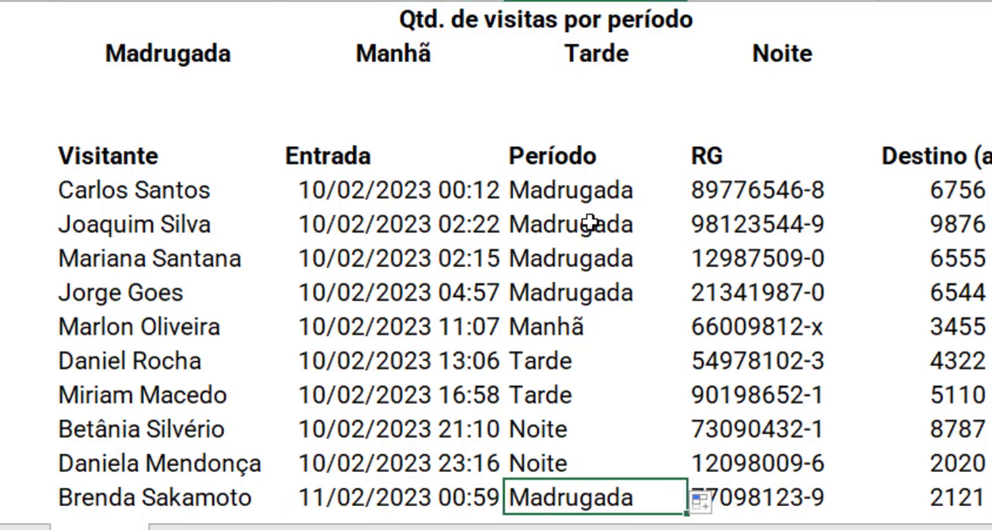
{"action": "left_click", "coordinate": [593, 193]}
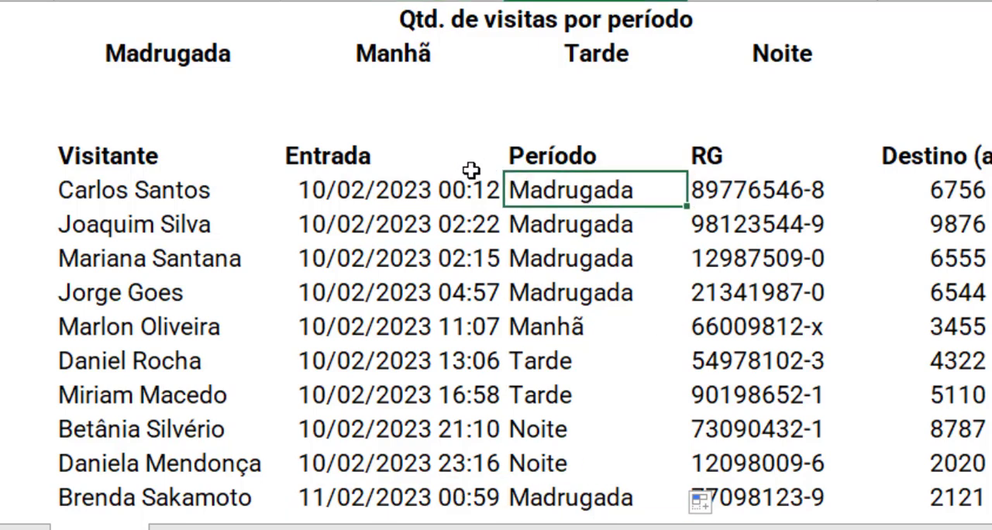
{"action": "left_click", "coordinate": [170, 90]}
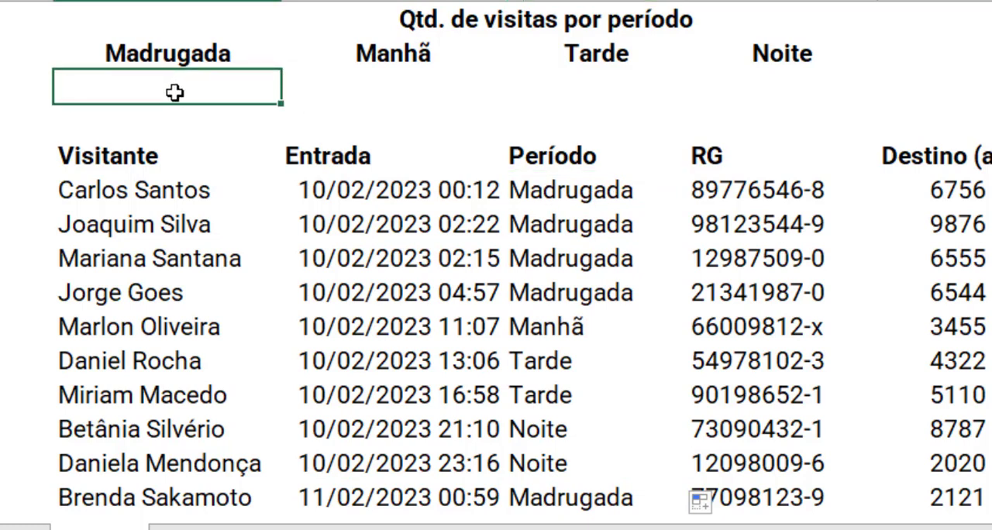
{"action": "left_click_drag", "start_coordinate": [175, 92], "coordinate": [779, 87]}
{"action": "left_click_drag", "start_coordinate": [609, 191], "coordinate": [629, 491]}
{"action": "left_click", "coordinate": [630, 491]}
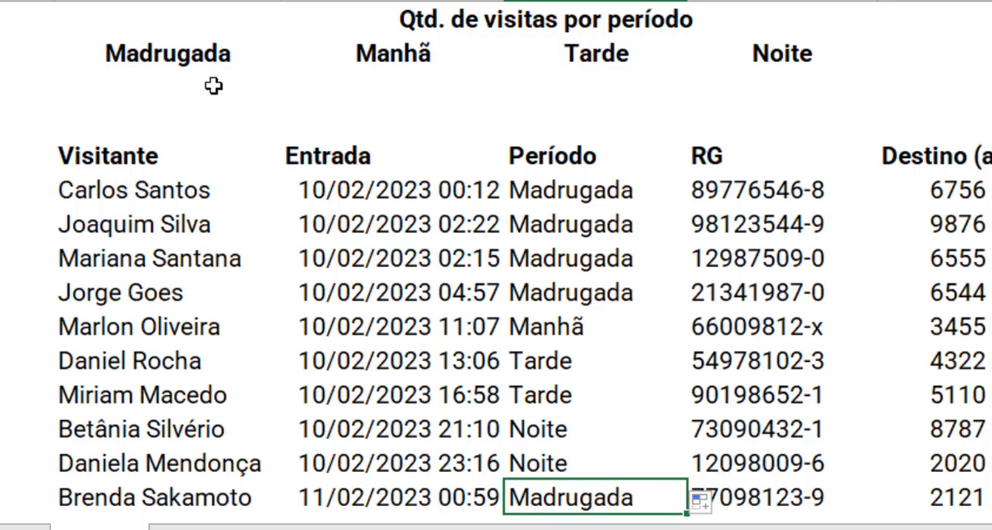
Step: Start a CONT.SE formula in B3 under Madrugada, using the absolute range $D$6:$D$15 as its interval
{"action": "left_click", "coordinate": [184, 80]}
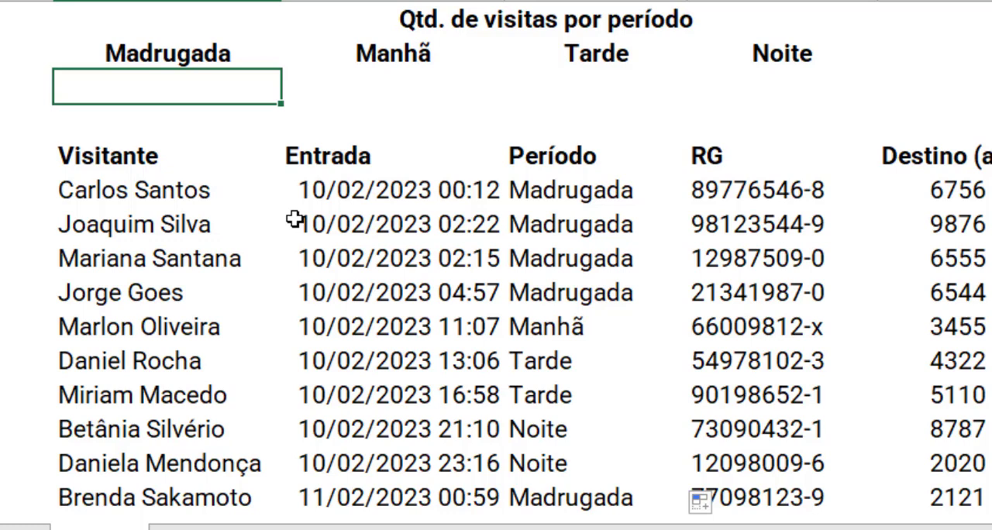
{"action": "type", "text": "=con"}
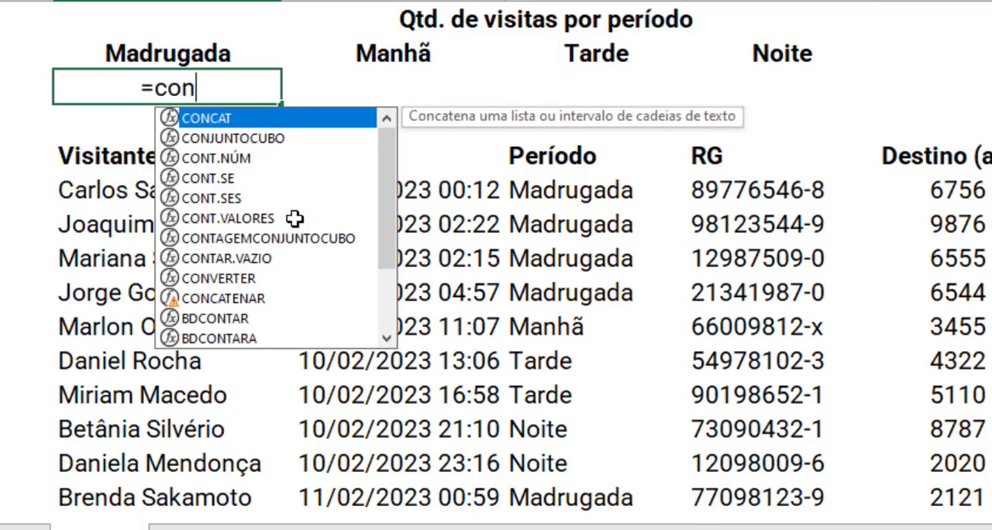
{"action": "type", "text": "t.s"}
{"action": "key", "text": "Tab"}
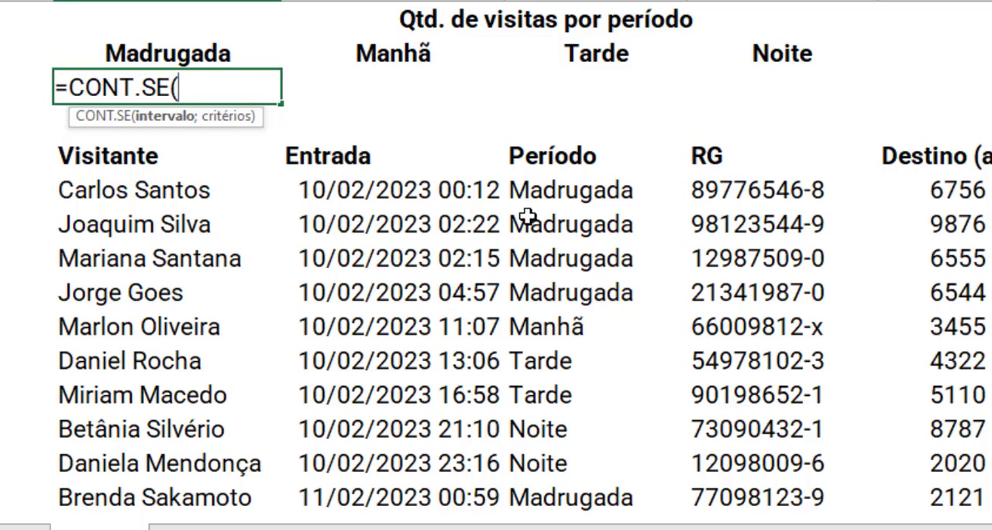
{"action": "left_click", "coordinate": [538, 190]}
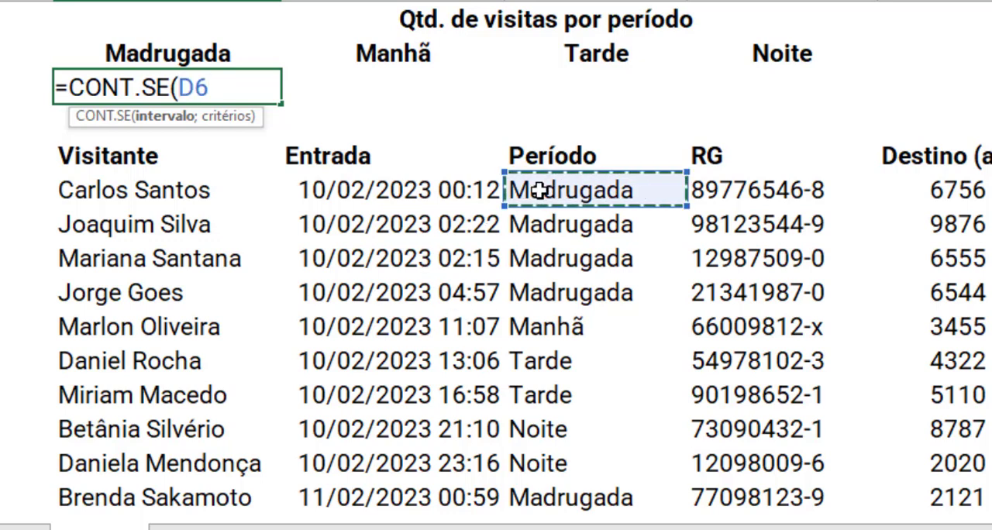
{"action": "key", "text": "ctrl+shift+Down"}
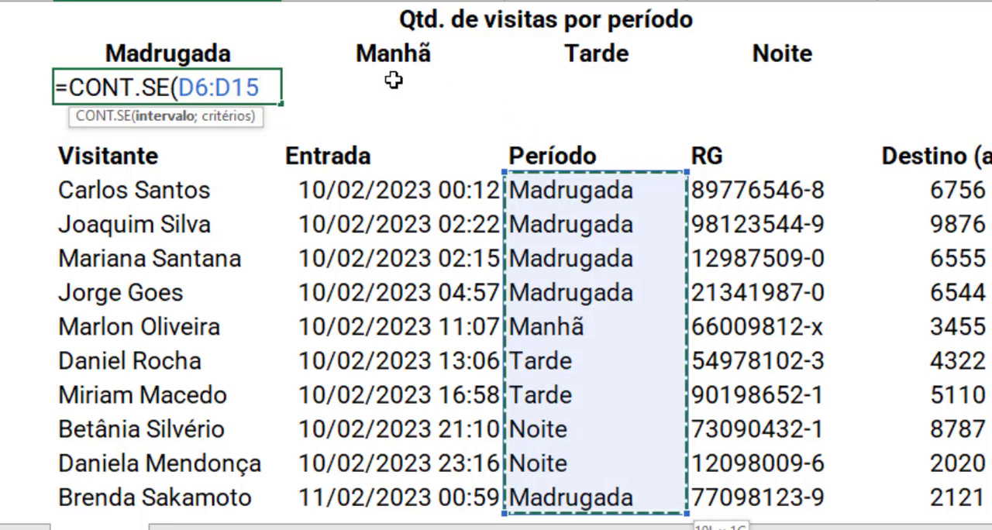
{"action": "left_click_drag", "start_coordinate": [178, 87], "coordinate": [258, 87]}
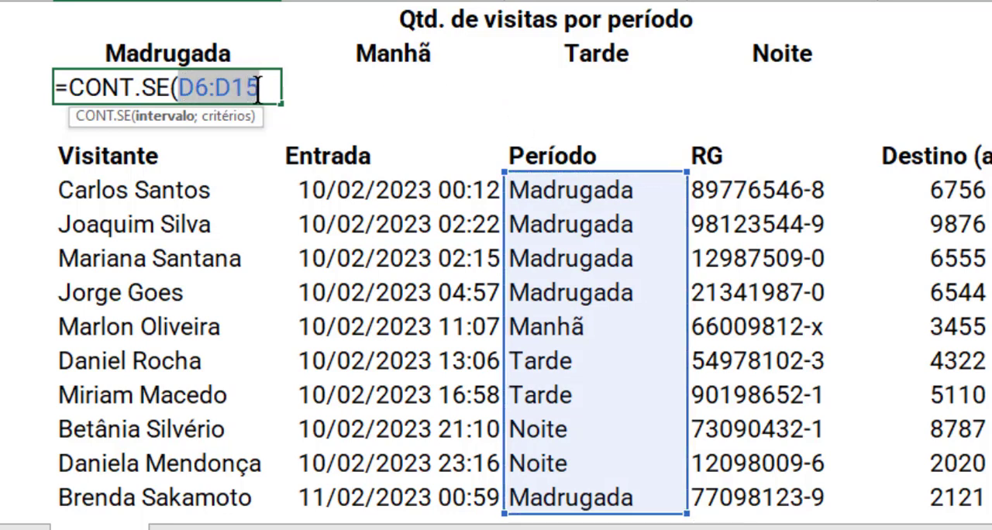
{"action": "key", "text": "F4"}
{"action": "left_click", "coordinate": [258, 86]}
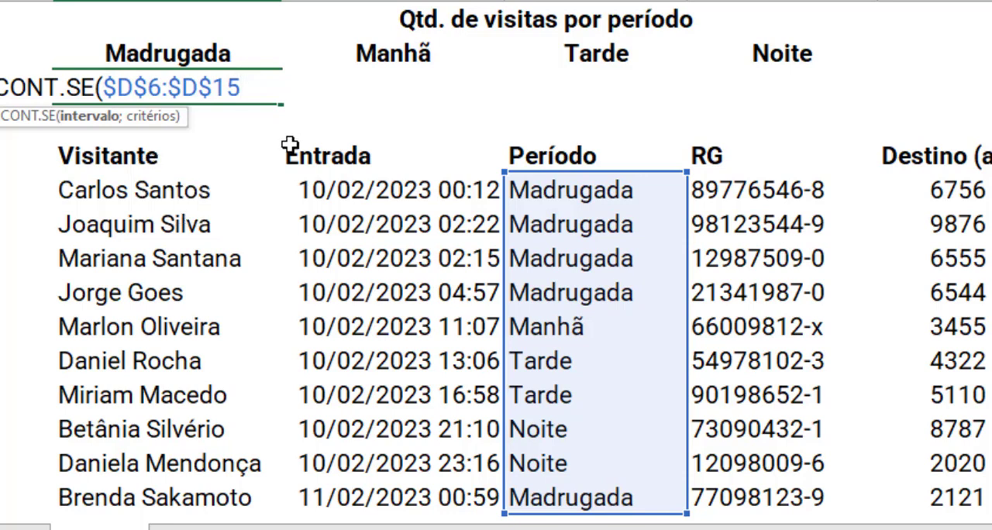
Step: Use the Madrugada heading cell B2 as the CONT.SE criterion, close the function, and enter the formula
{"action": "type", "text": ";"}
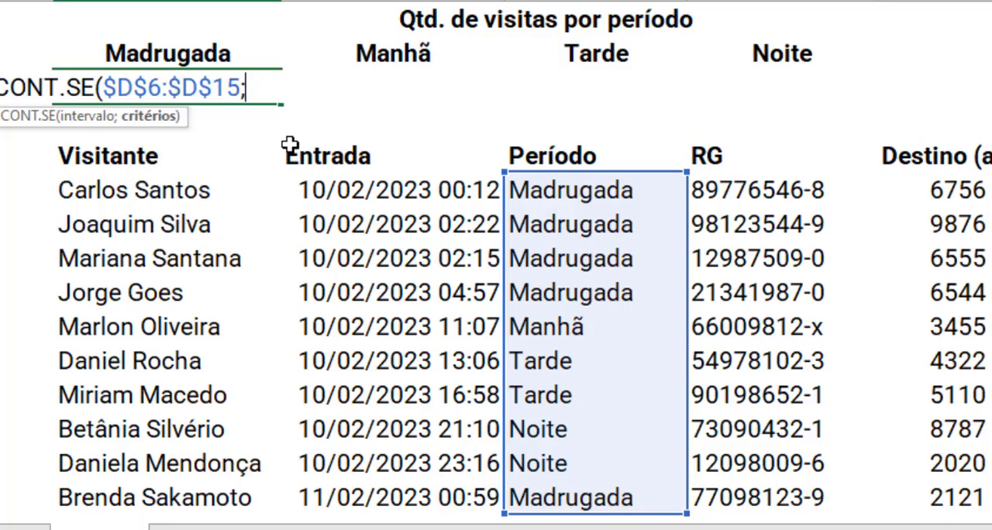
{"action": "type", "text": "\""}
{"action": "key", "text": "BackSpace"}
{"action": "left_click", "coordinate": [219, 53]}
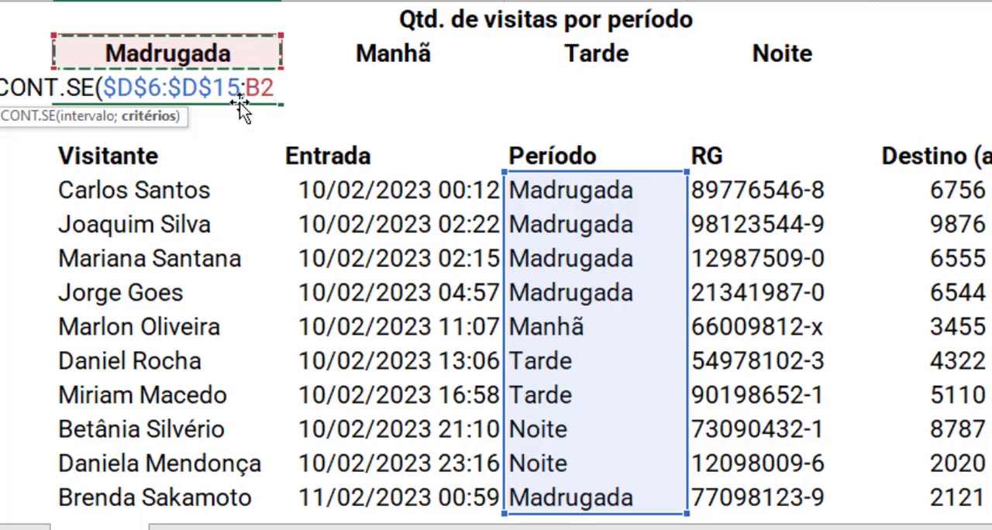
{"action": "type", "text": ")"}
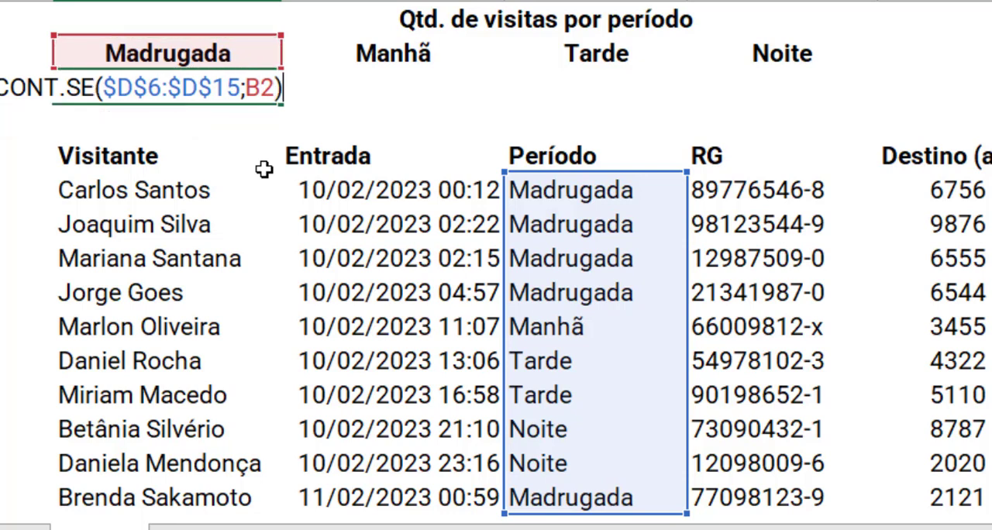
{"action": "key", "text": "Tab"}
Step: Check the Madrugada count against the Período column and copy its CONT.SE formula from B3 across to Noite in E3
{"action": "left_click", "coordinate": [199, 75]}
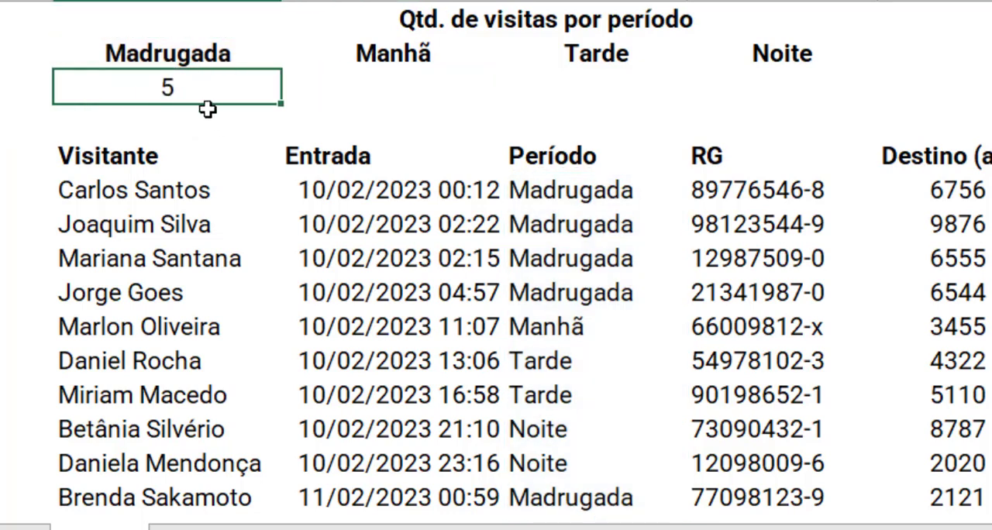
{"action": "left_click_drag", "start_coordinate": [593, 192], "coordinate": [593, 300]}
{"action": "left_click", "coordinate": [620, 490]}
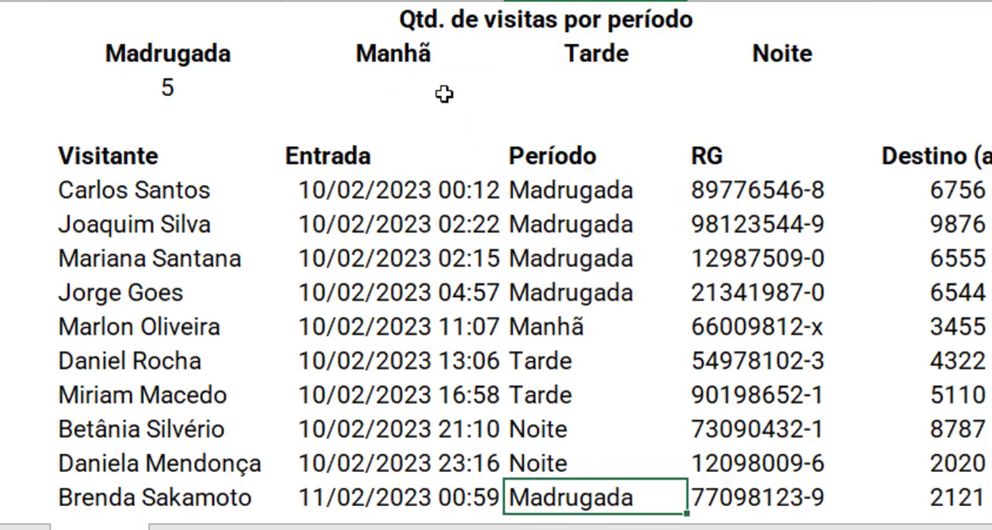
{"action": "left_click", "coordinate": [189, 92]}
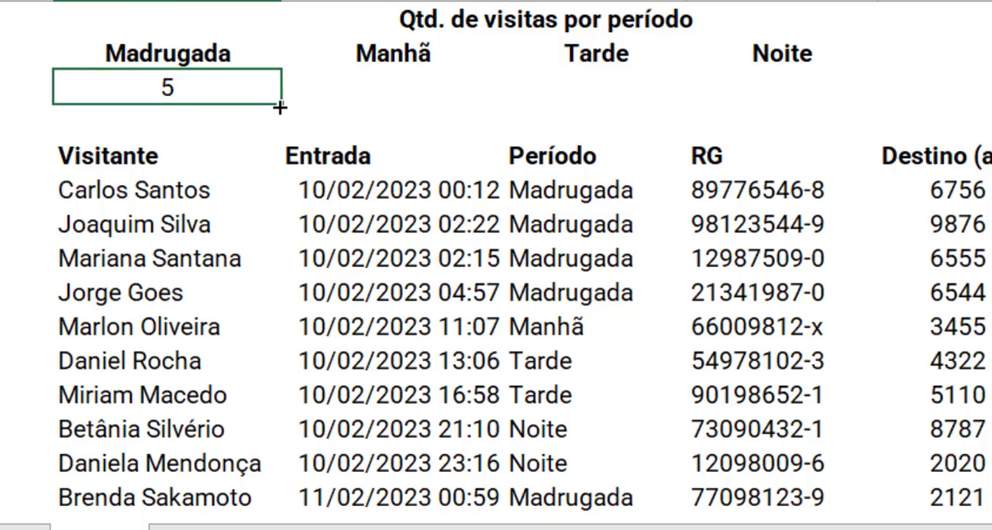
{"action": "left_click_drag", "start_coordinate": [284, 107], "coordinate": [868, 116]}
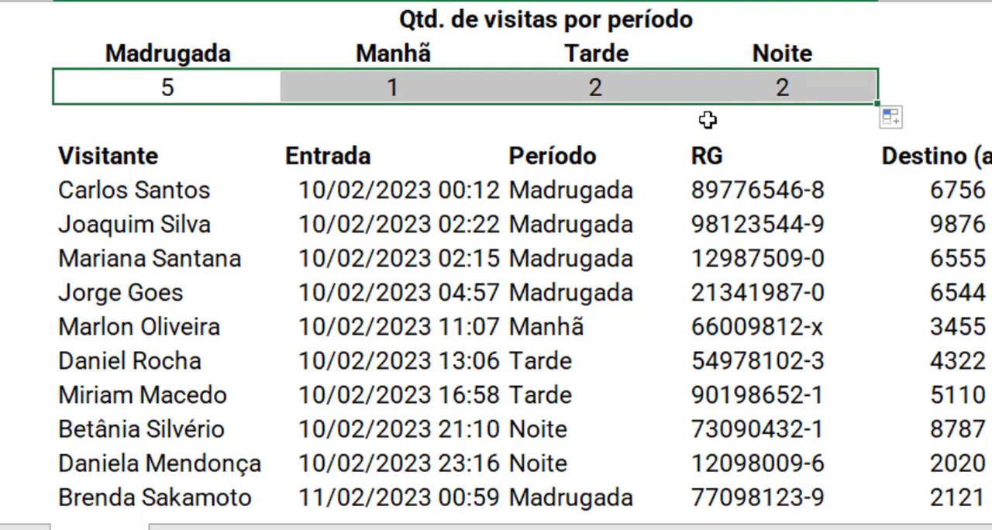
Step: Examine the copied CONT.SE formula under Manhã for its range and criterion references, and review the other period counts
{"action": "left_click", "coordinate": [394, 88]}
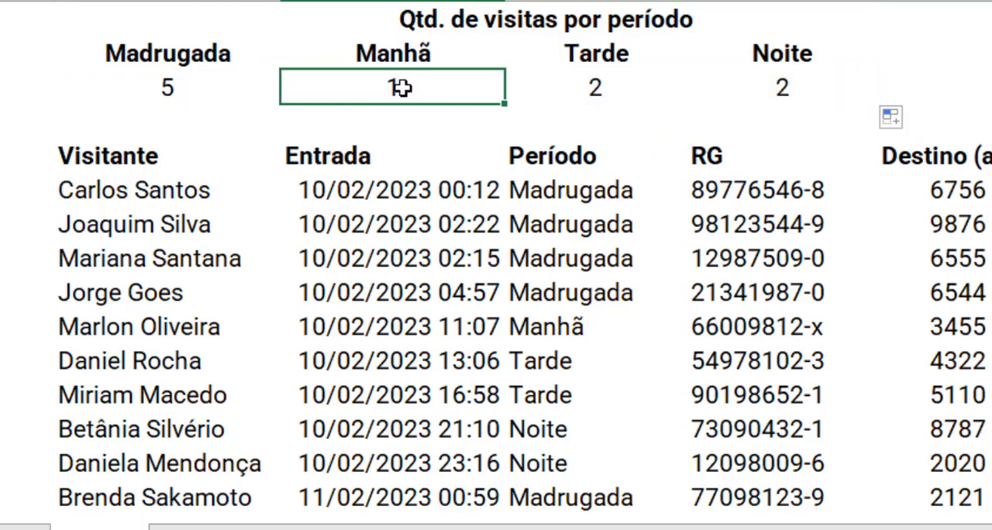
{"action": "key", "text": "F2"}
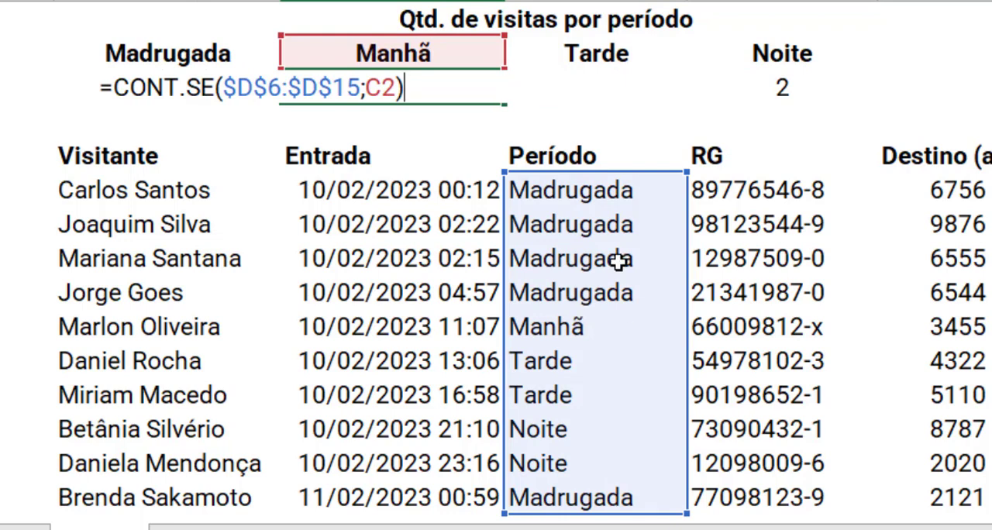
{"action": "key", "text": "Escape"}
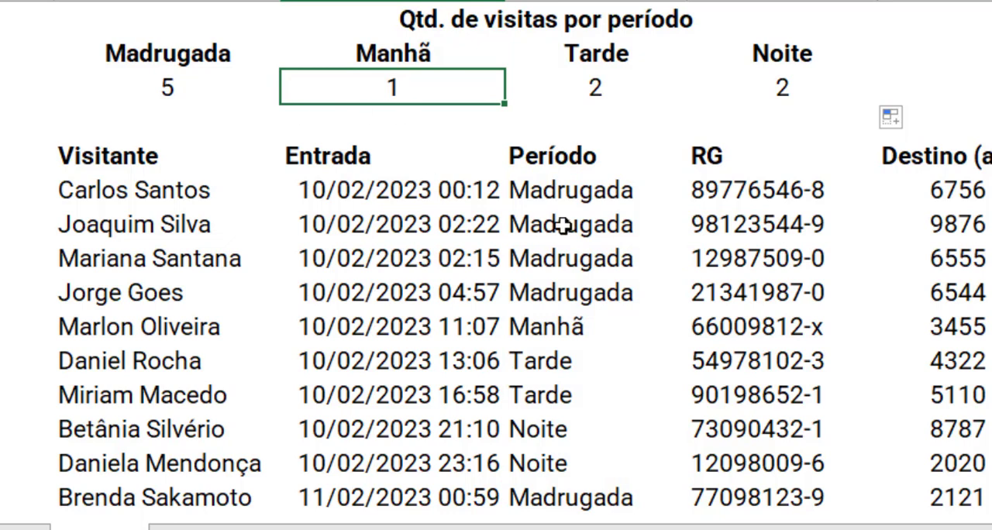
{"action": "left_click", "coordinate": [594, 196]}
{"action": "left_click_drag", "start_coordinate": [594, 198], "coordinate": [570, 467]}
{"action": "left_click", "coordinate": [412, 88]}
{"action": "left_click", "coordinate": [564, 94]}
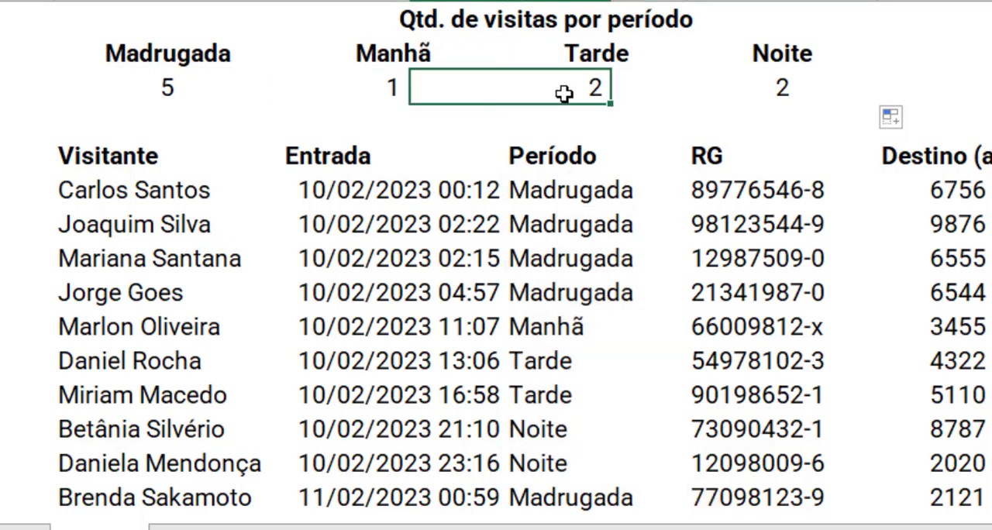
{"action": "left_click", "coordinate": [718, 82]}
{"action": "left_click", "coordinate": [401, 96]}
{"action": "double_click", "coordinate": [422, 93]}
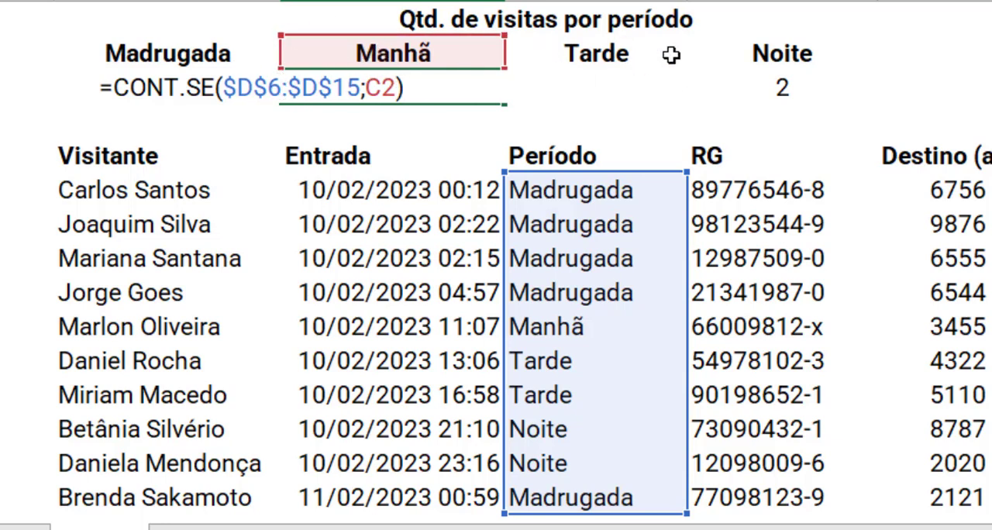
{"action": "key", "text": "Return"}
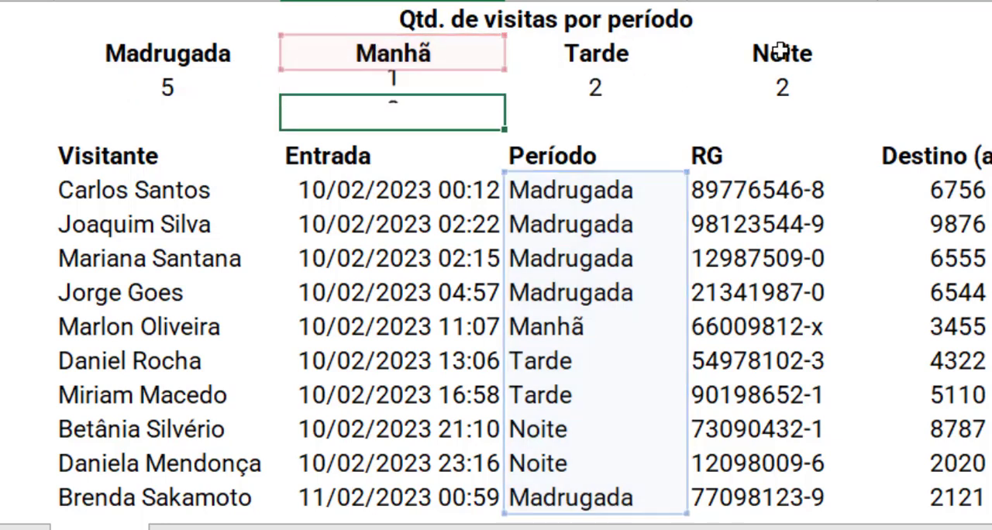
{"action": "left_click", "coordinate": [764, 87]}
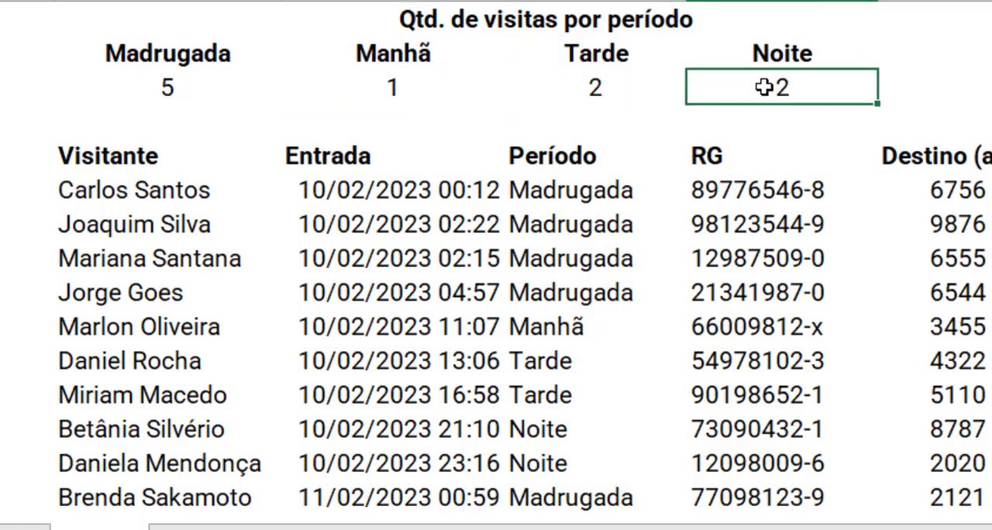